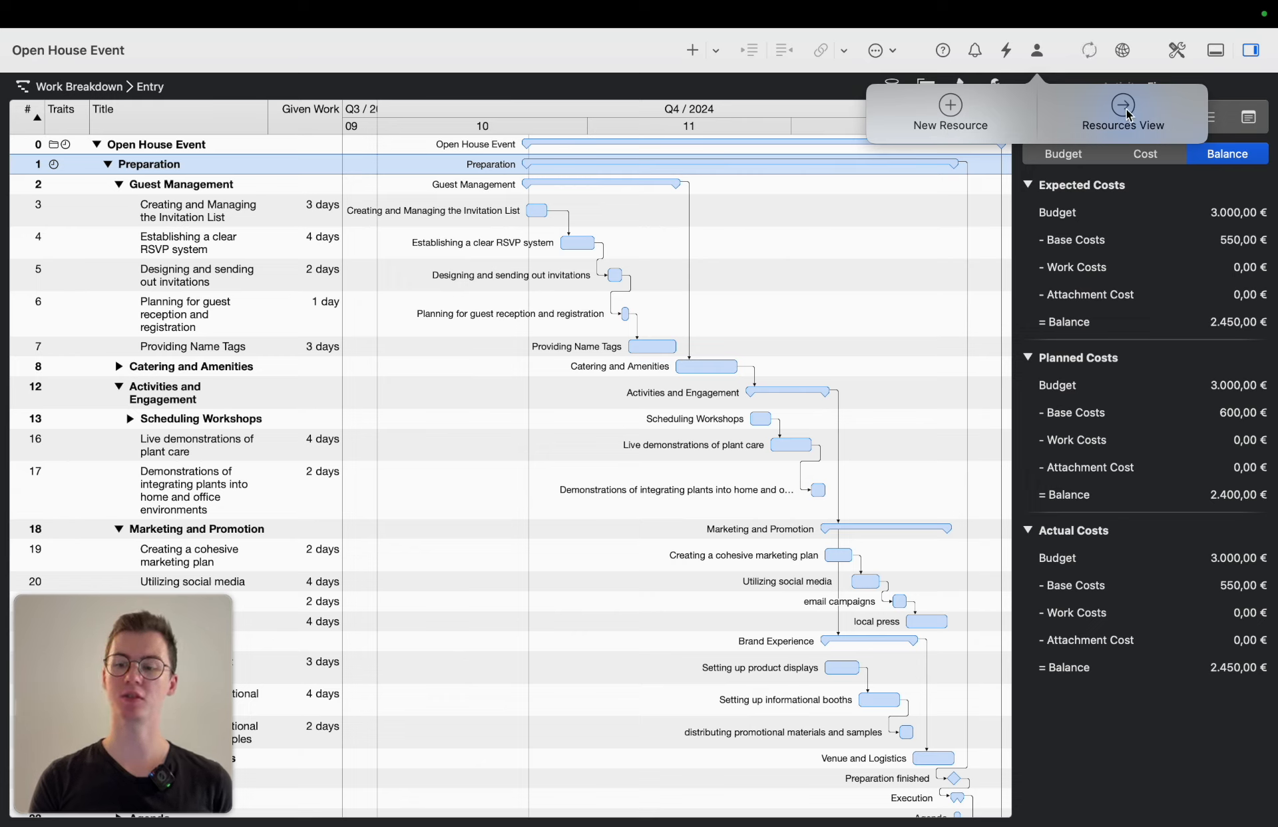
Create a new resource named Mickey Mouse in the Open House Event project.
left_click(952, 105)
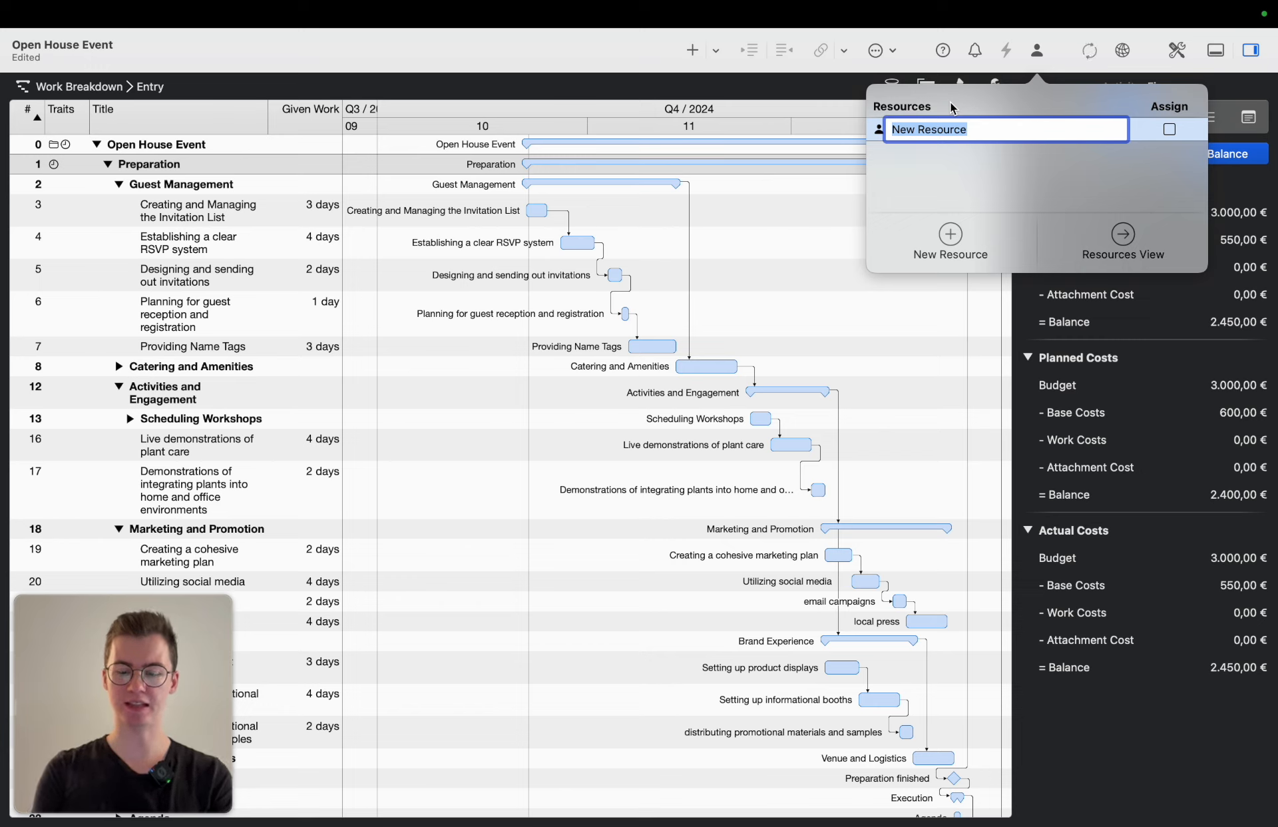
type("Mickey ")
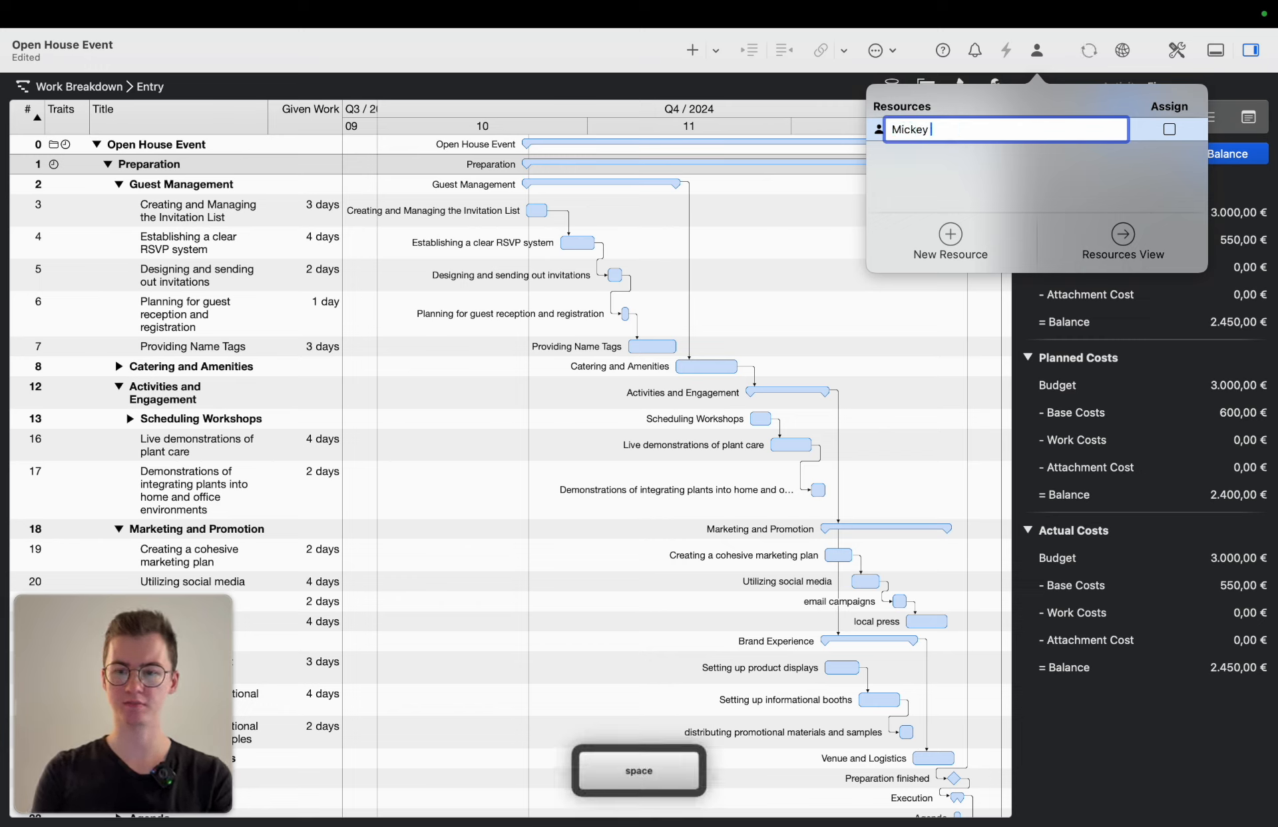
type("Mouse")
key("Return")
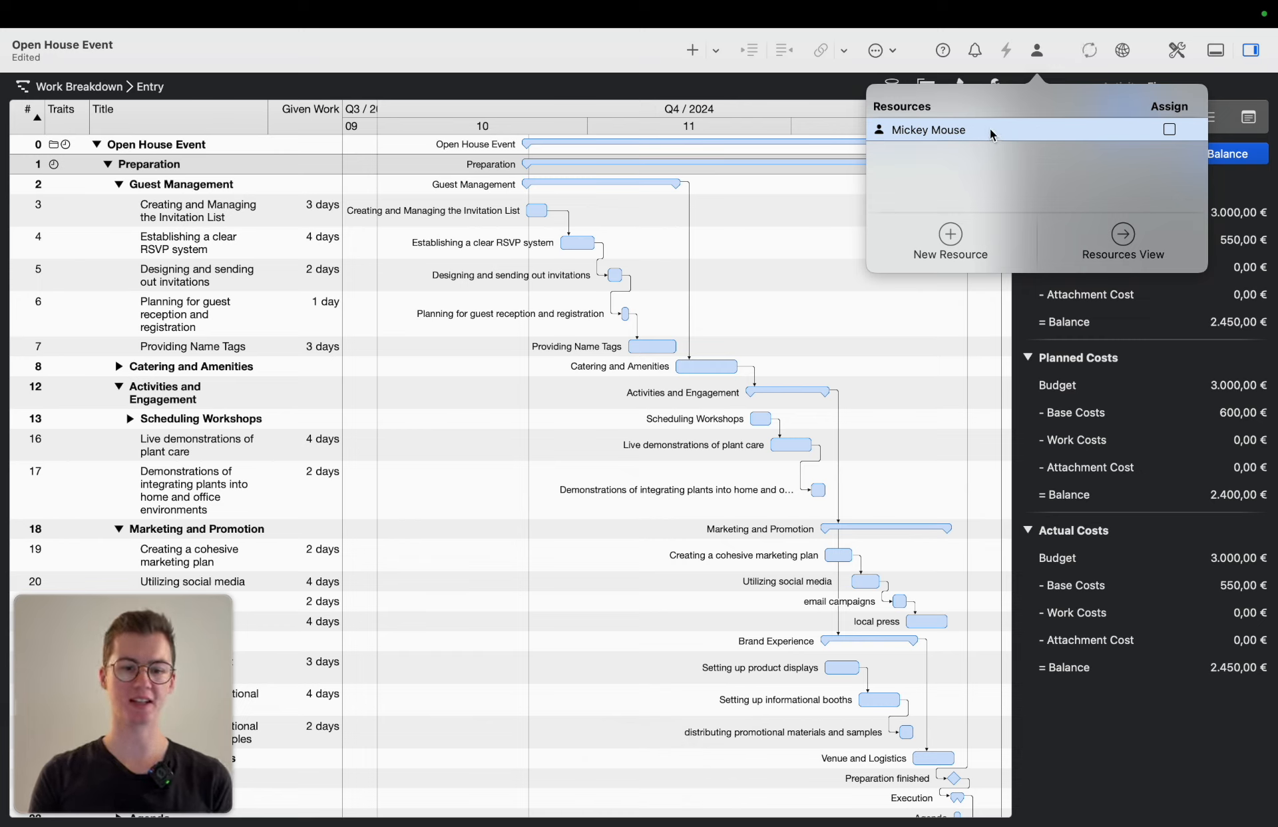
Assign Mickey Mouse to the activity "Creating and Managing the Invitation List".
left_click_drag(989, 128, 704, 154)
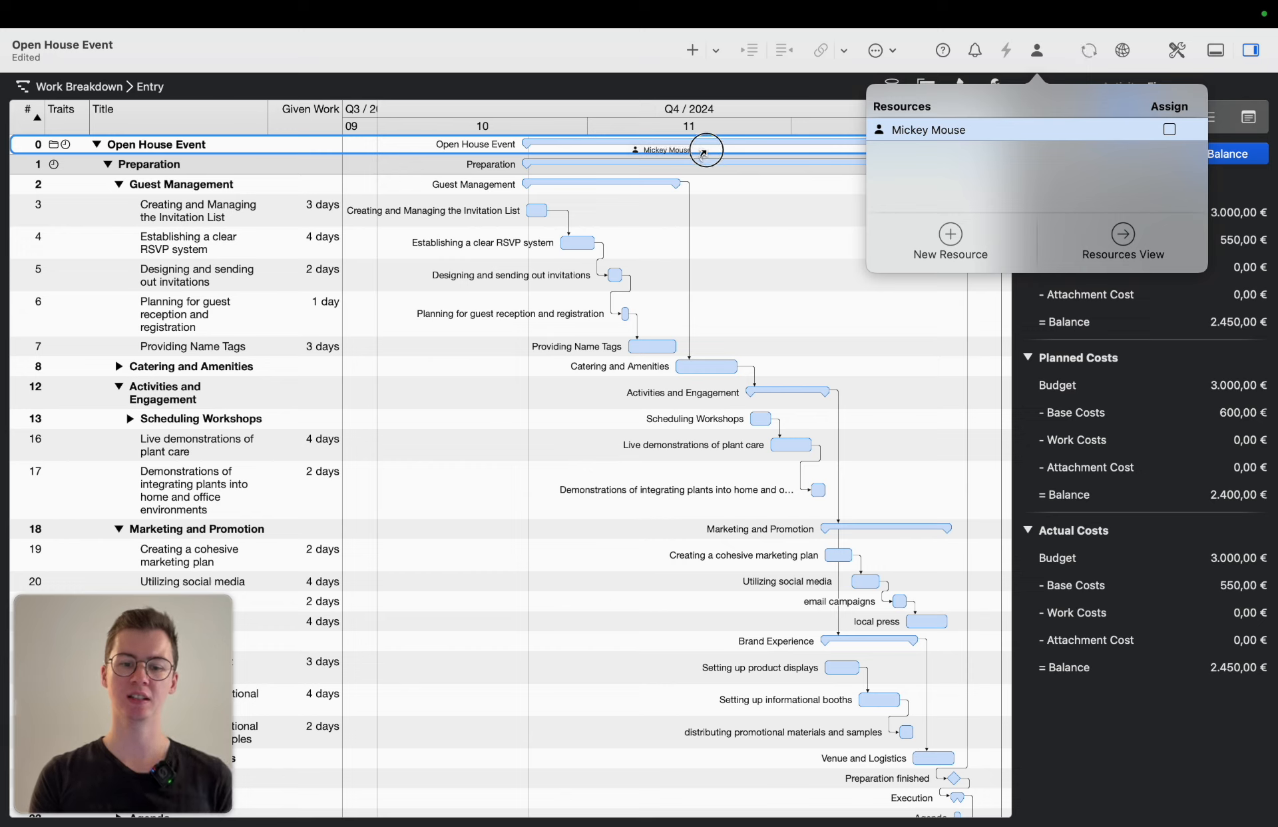
left_click_drag(704, 153, 665, 214)
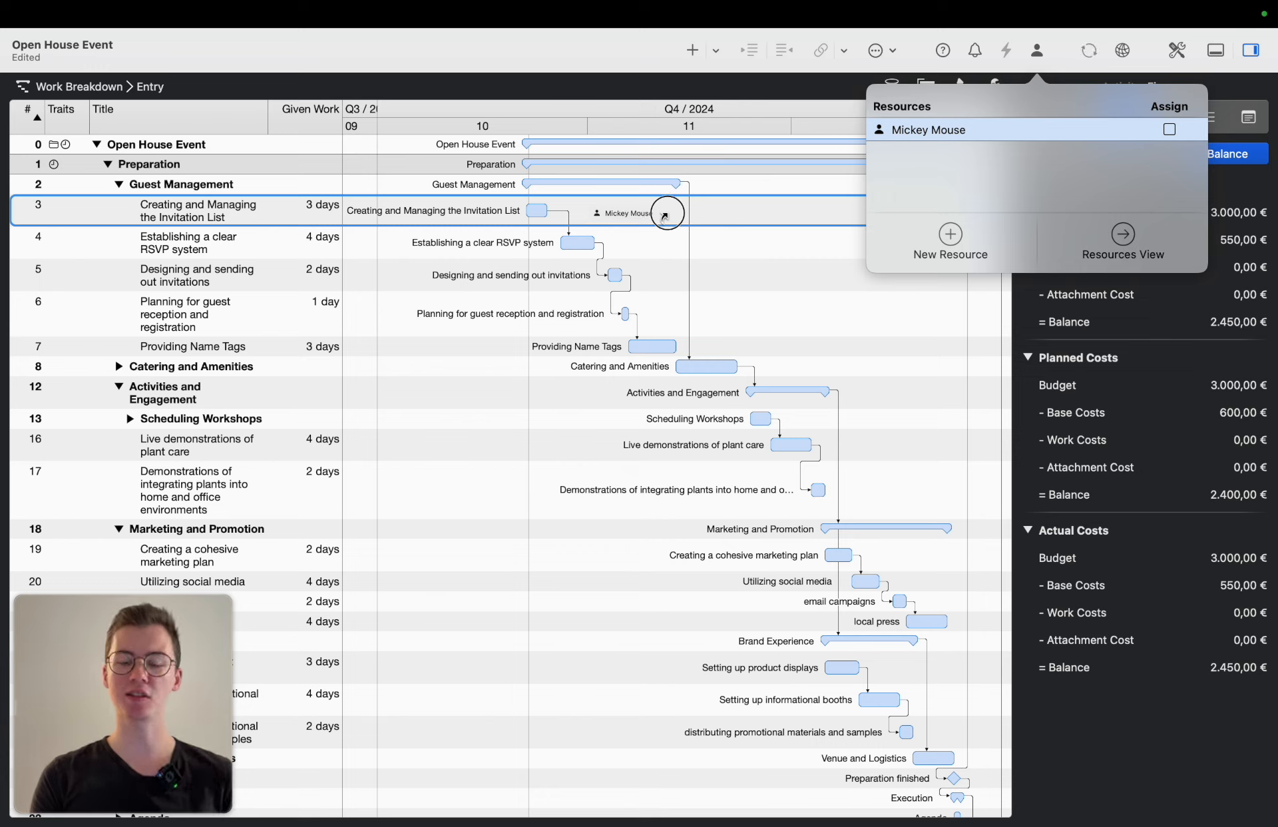
left_click_drag(664, 216, 667, 215)
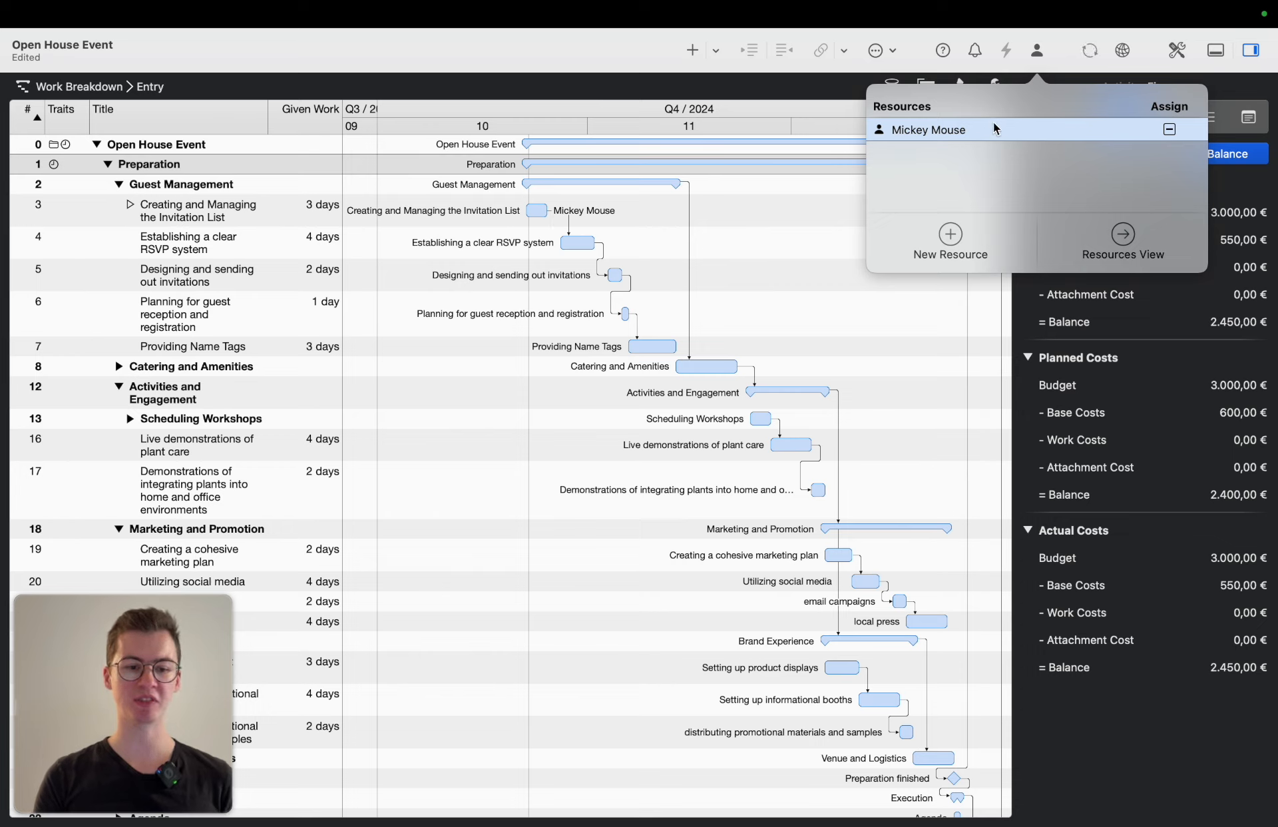
Try assigning Mickey Mouse to the Guest Management group and the whole Open House Event project, and undo these group assignments.
left_click_drag(994, 121, 732, 180)
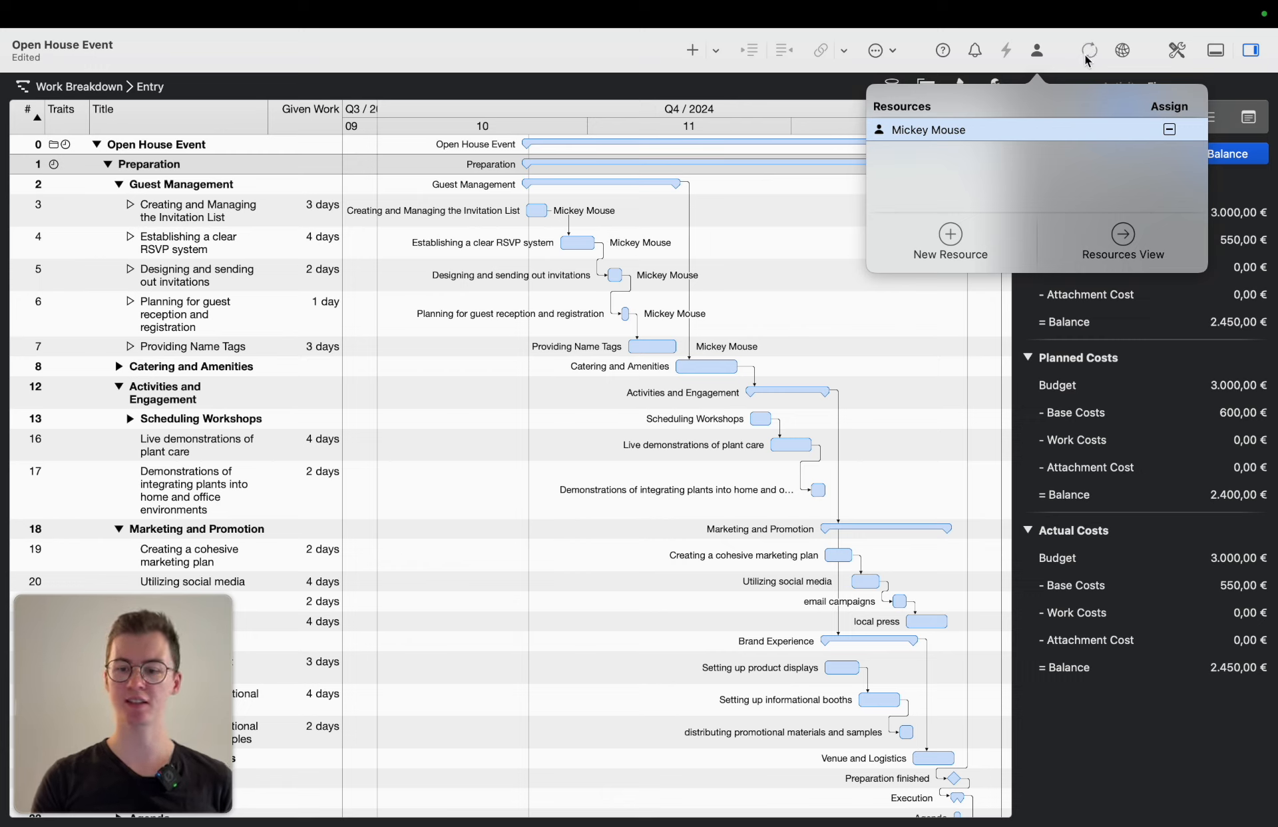
left_click_drag(1005, 129, 716, 139)
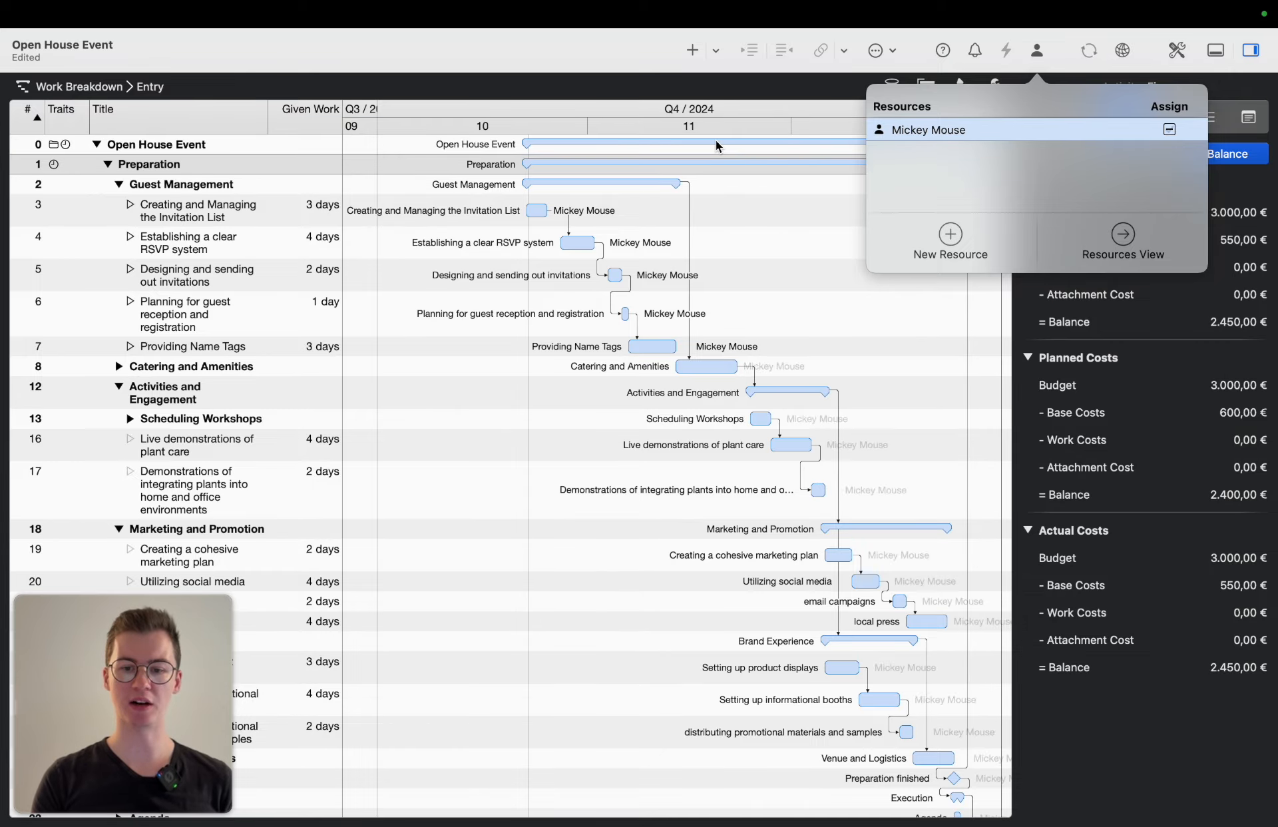
scroll(713, 418, "right", 3)
scroll(712, 417, "down", 2)
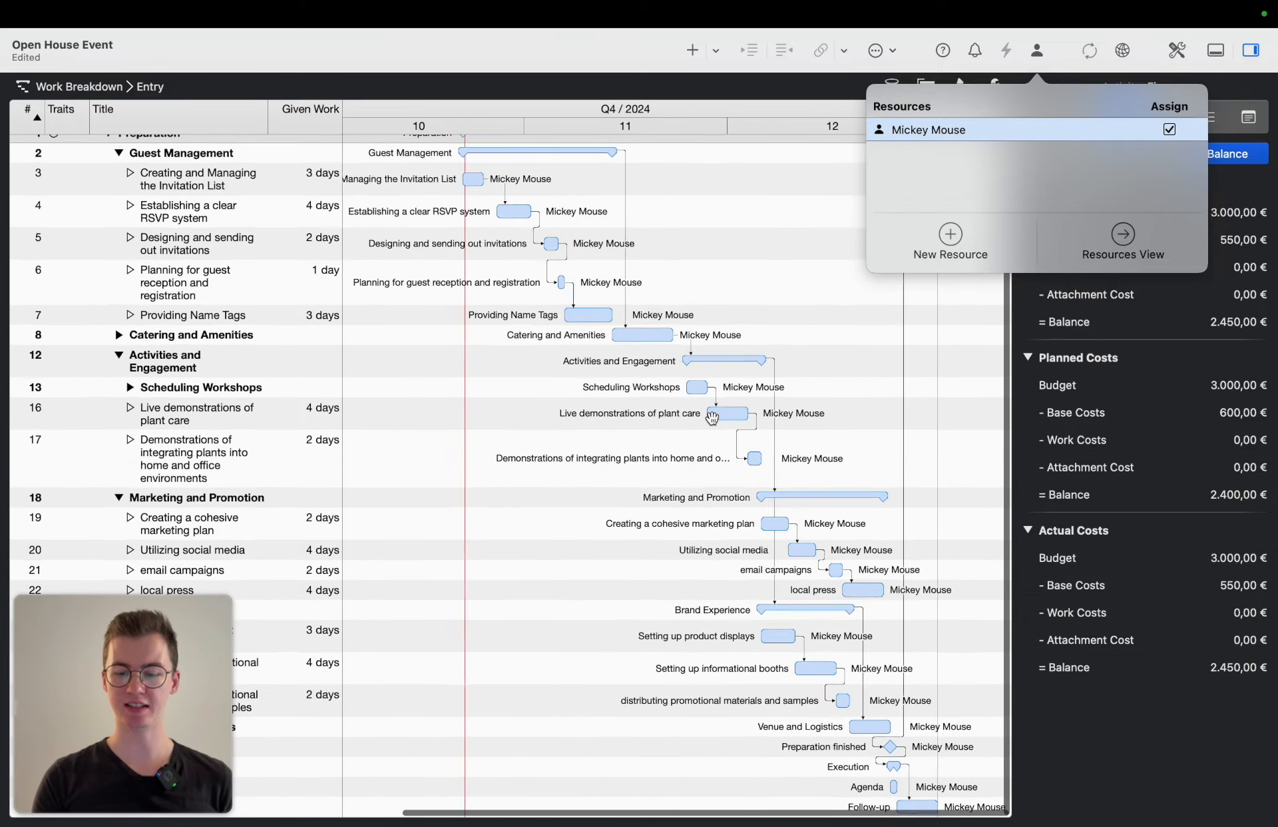
scroll(712, 417, "up", 1)
scroll(712, 417, "left", 2)
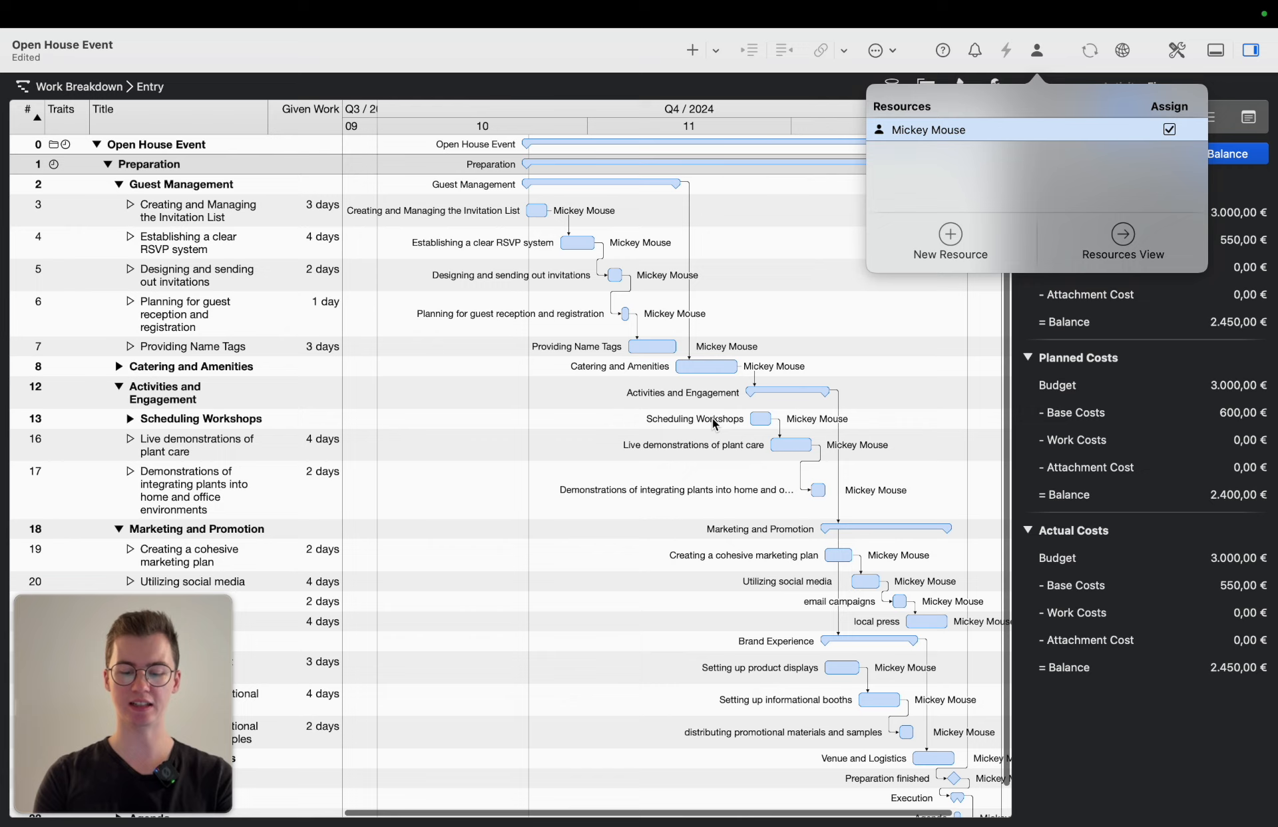
key("super+z")
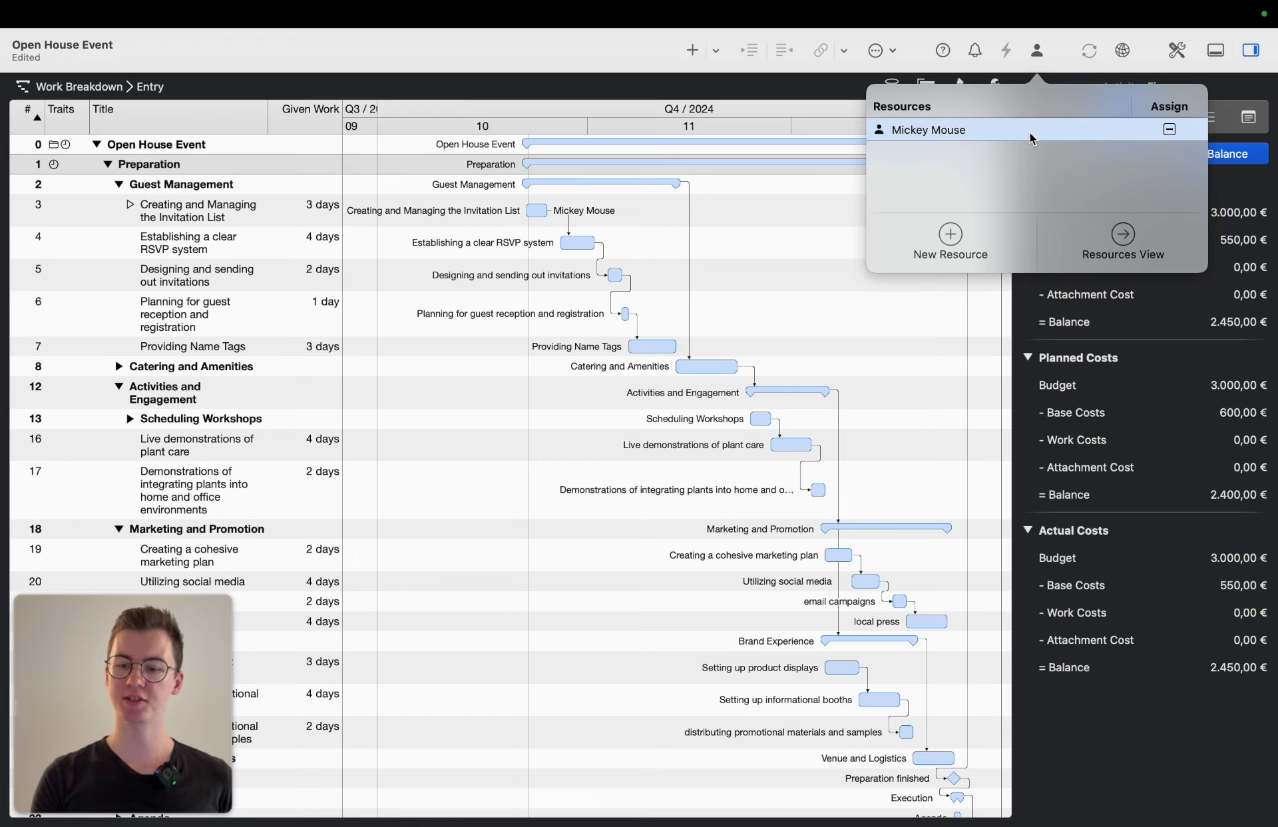
Switch from the work breakdown to the Entry view of the project's resources.
left_click(1123, 234)
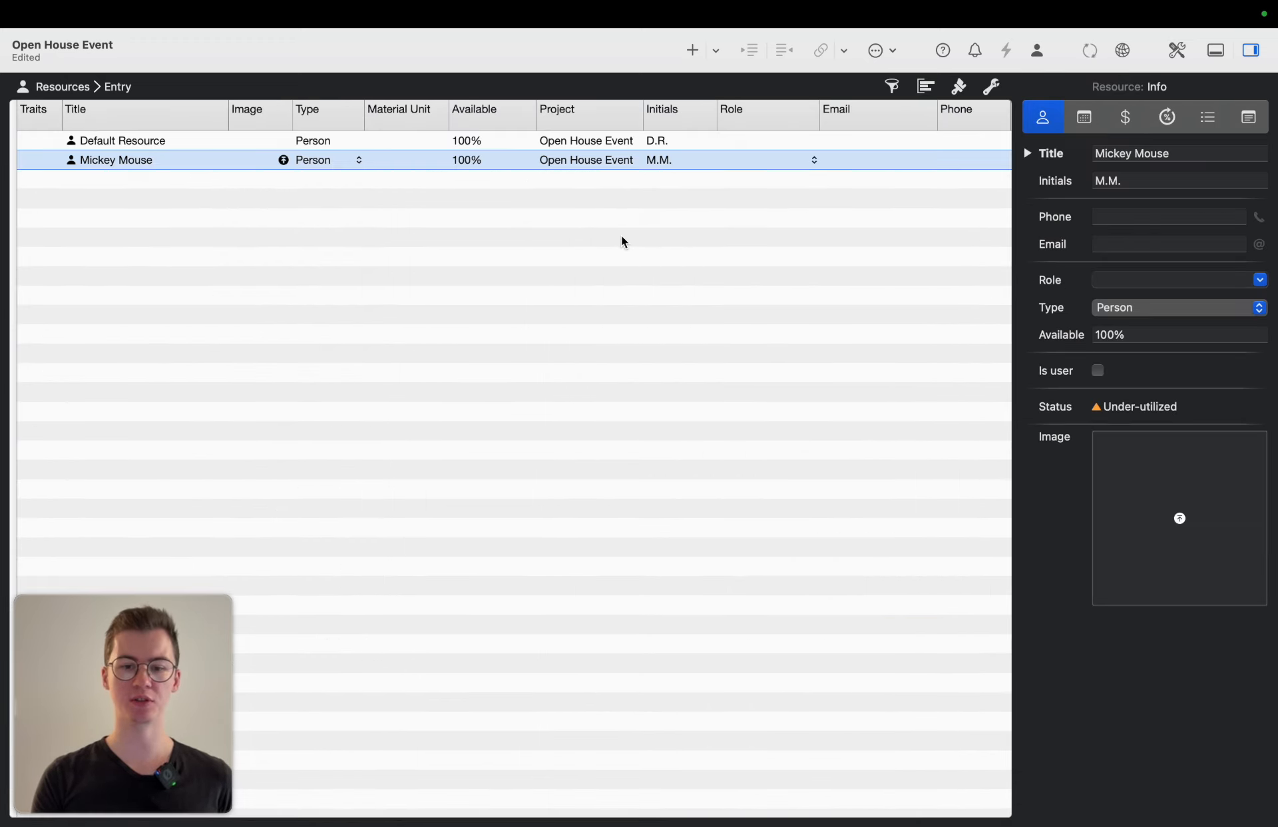
left_click(187, 180)
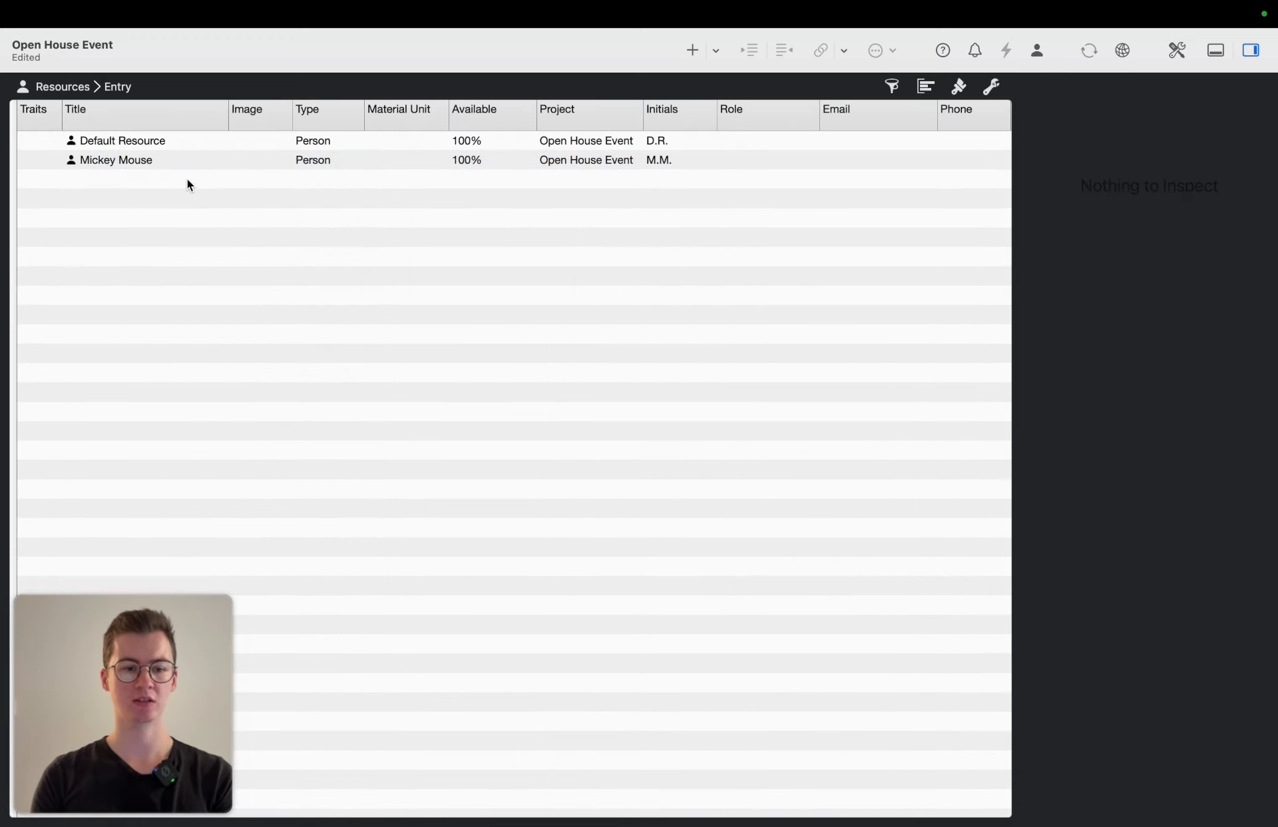
left_click(68, 86)
mouse_move(90, 43)
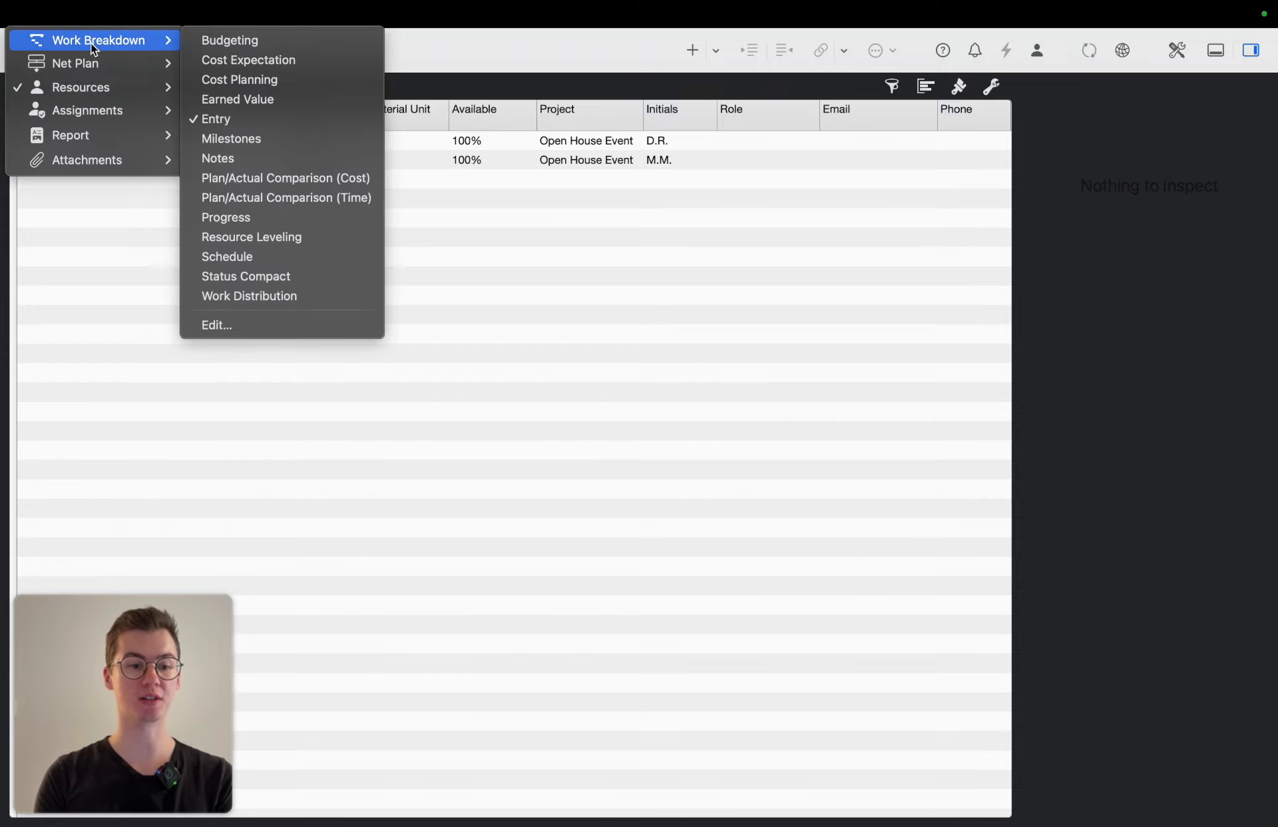
mouse_move(101, 95)
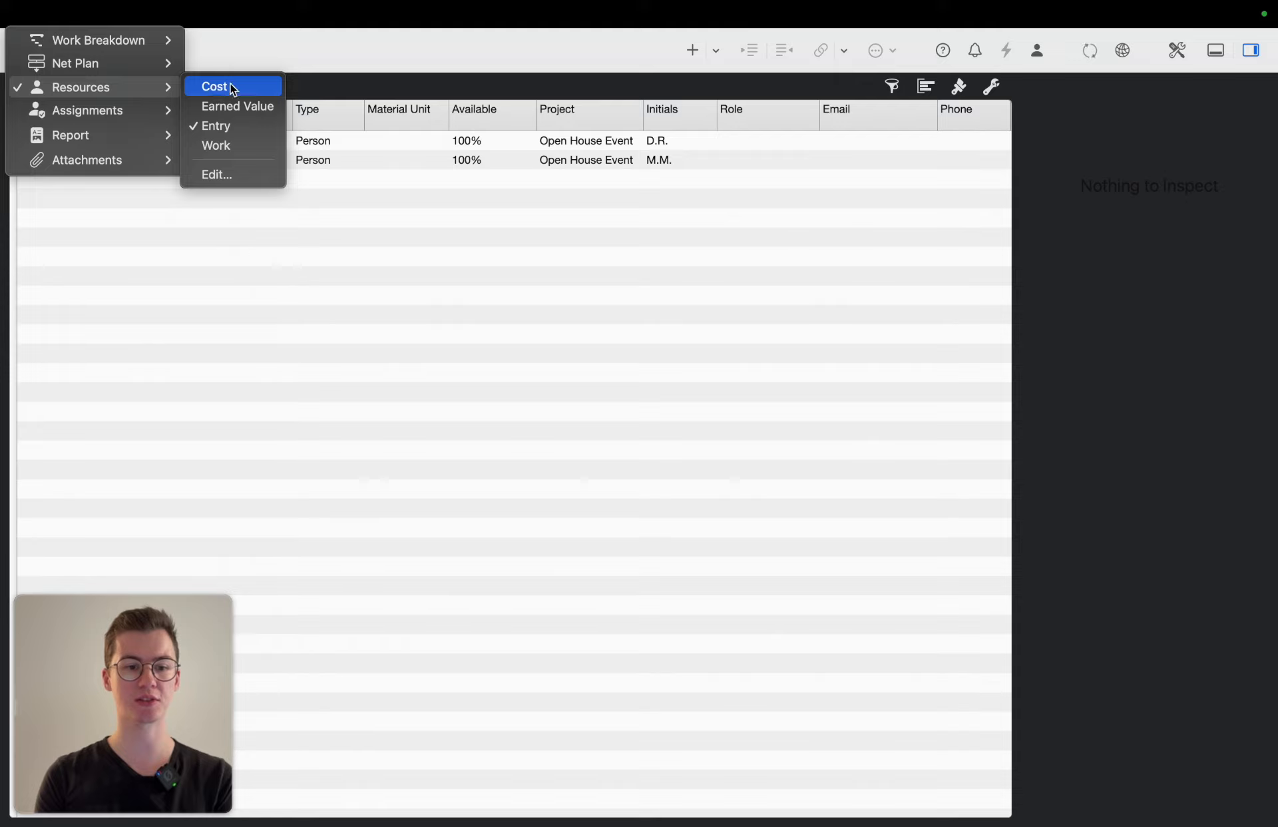
left_click(233, 127)
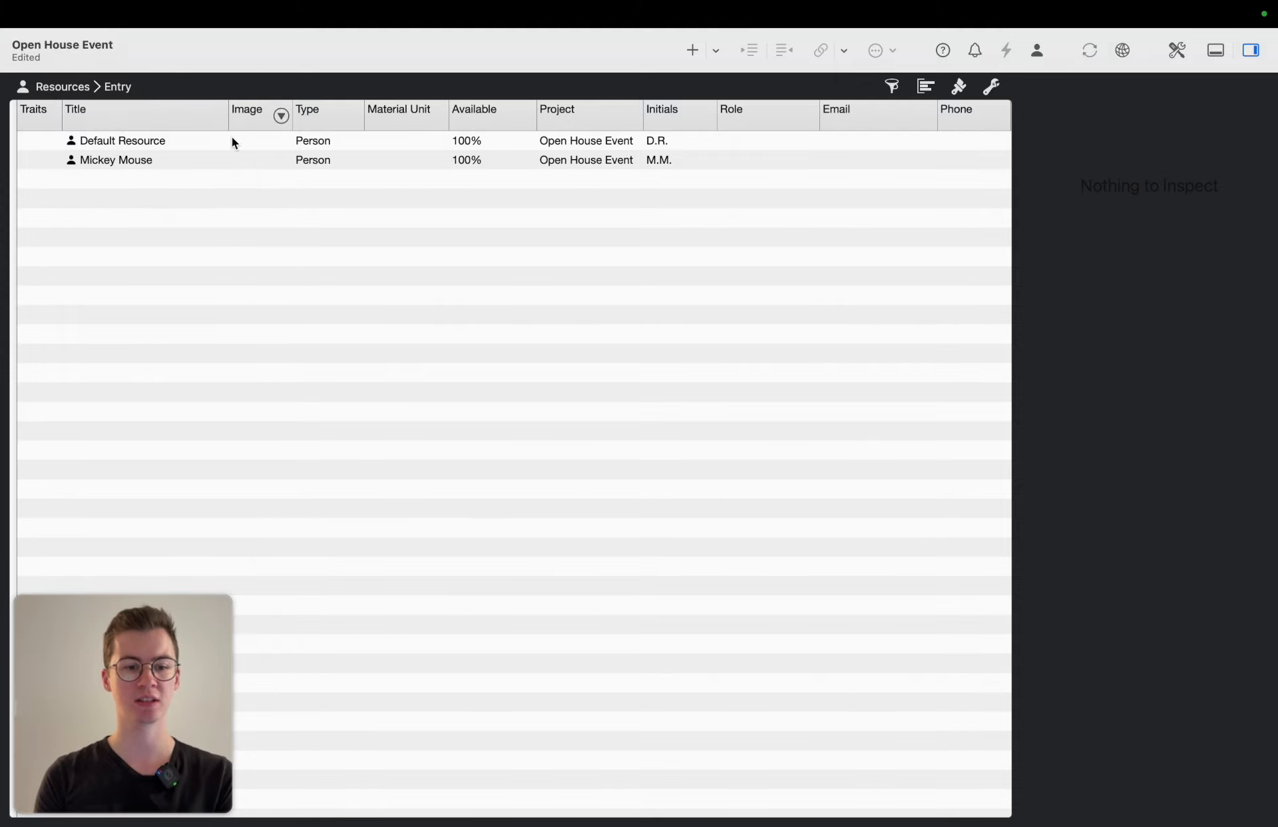
Add a resource named Donald Duck below Mickey Mouse in the resource table.
left_click(157, 162)
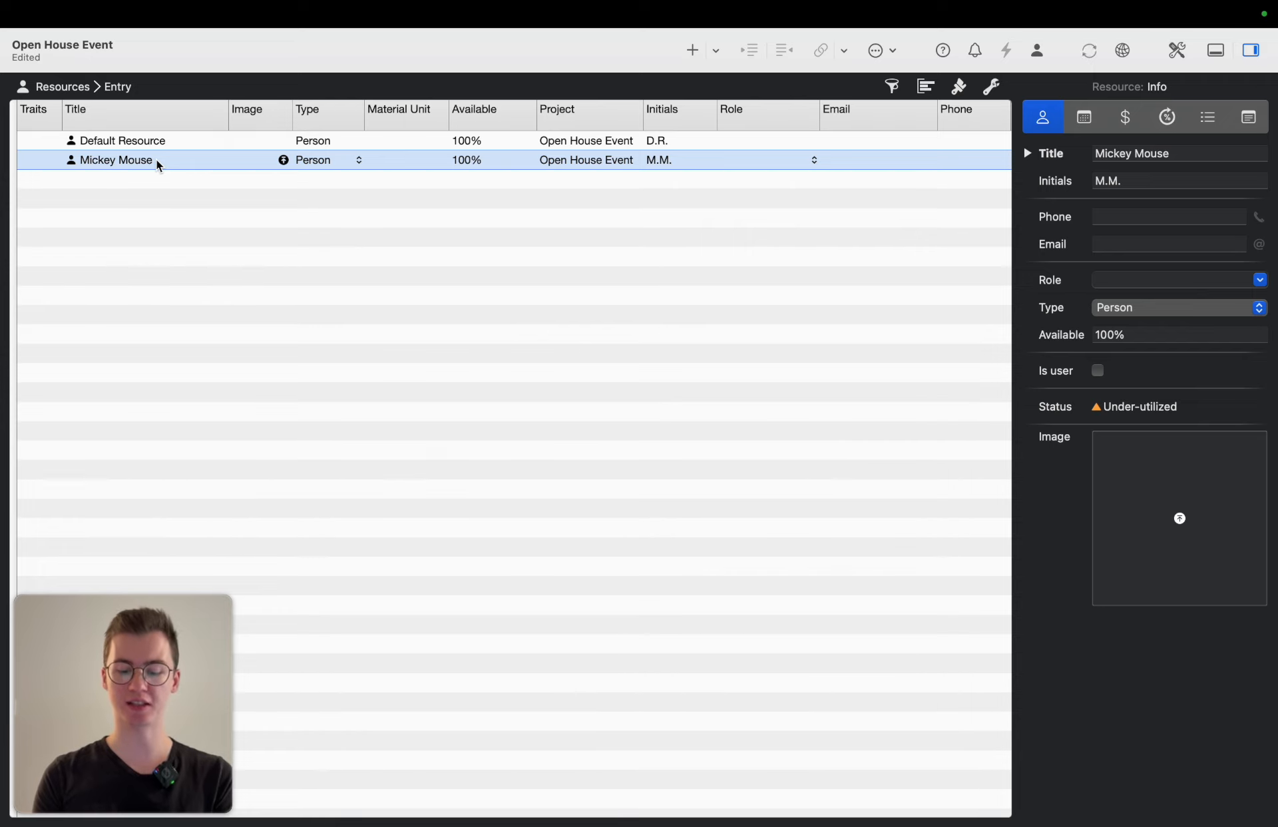
key("super+n")
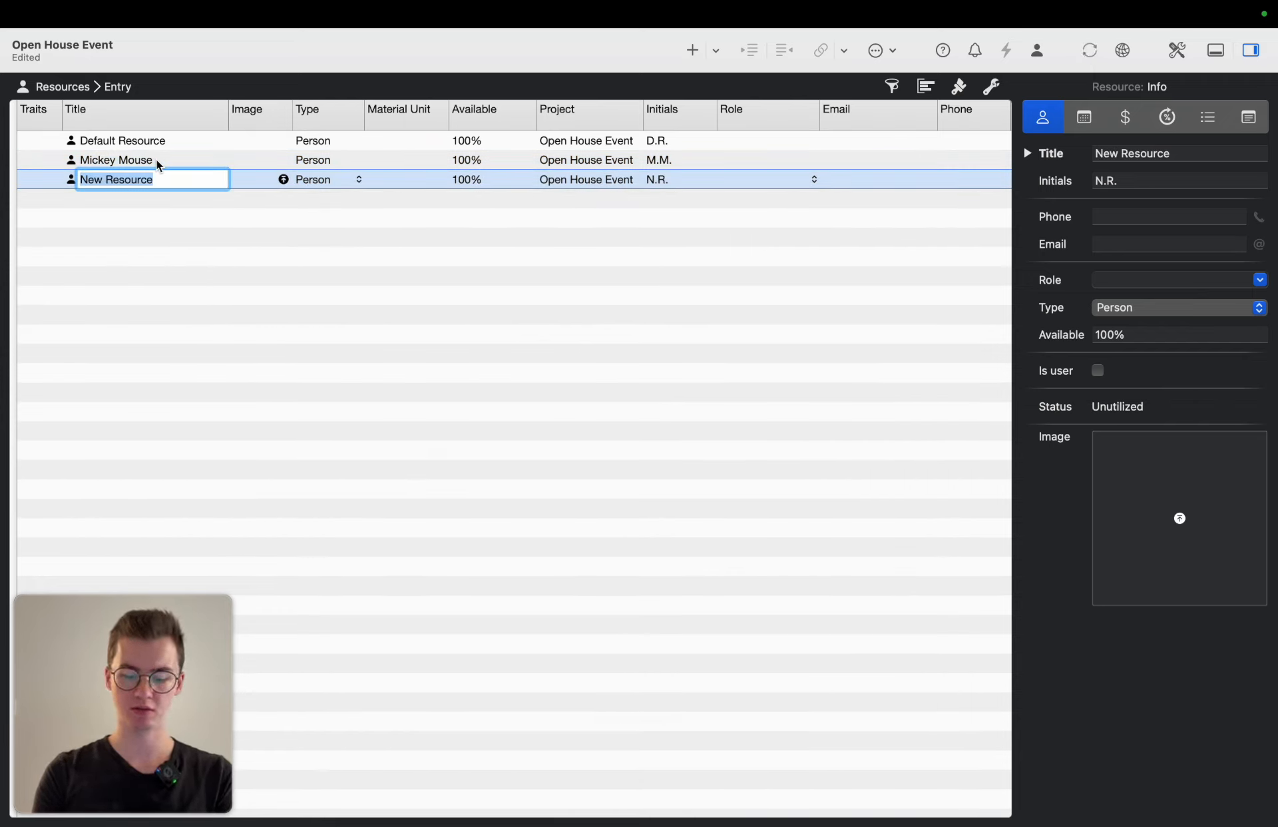
type("Donald Du")
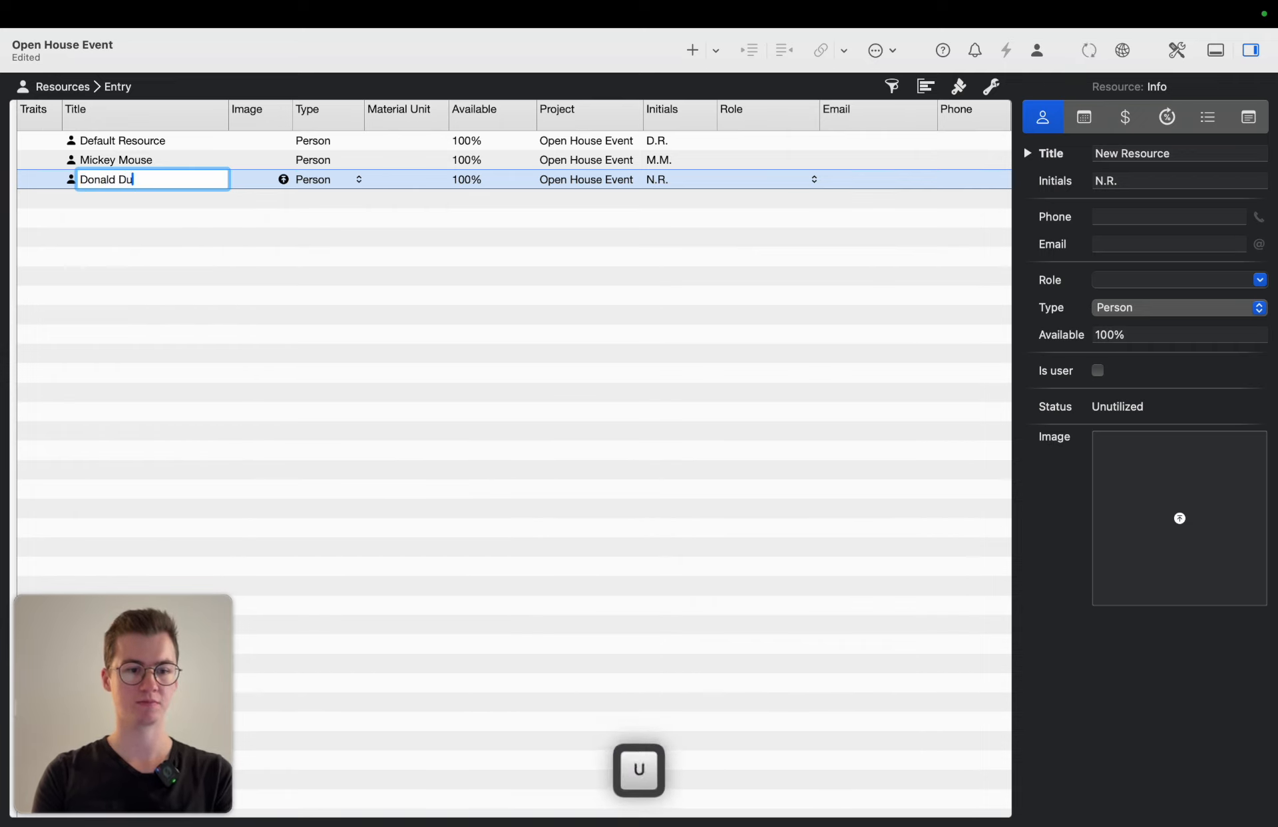
type("ck")
key("Return")
left_click(109, 212)
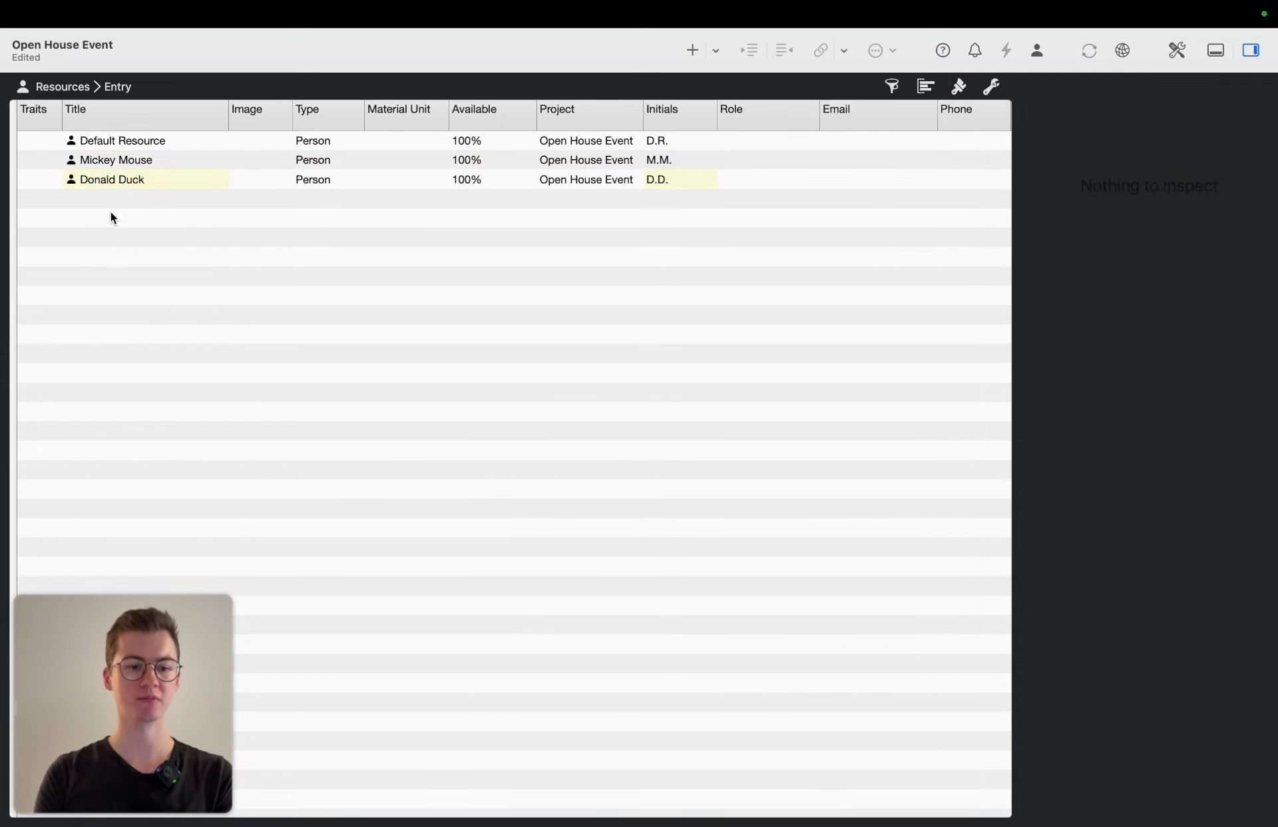
Try adding two more resources with default names below Donald Duck, and delete both of them.
left_click(693, 51)
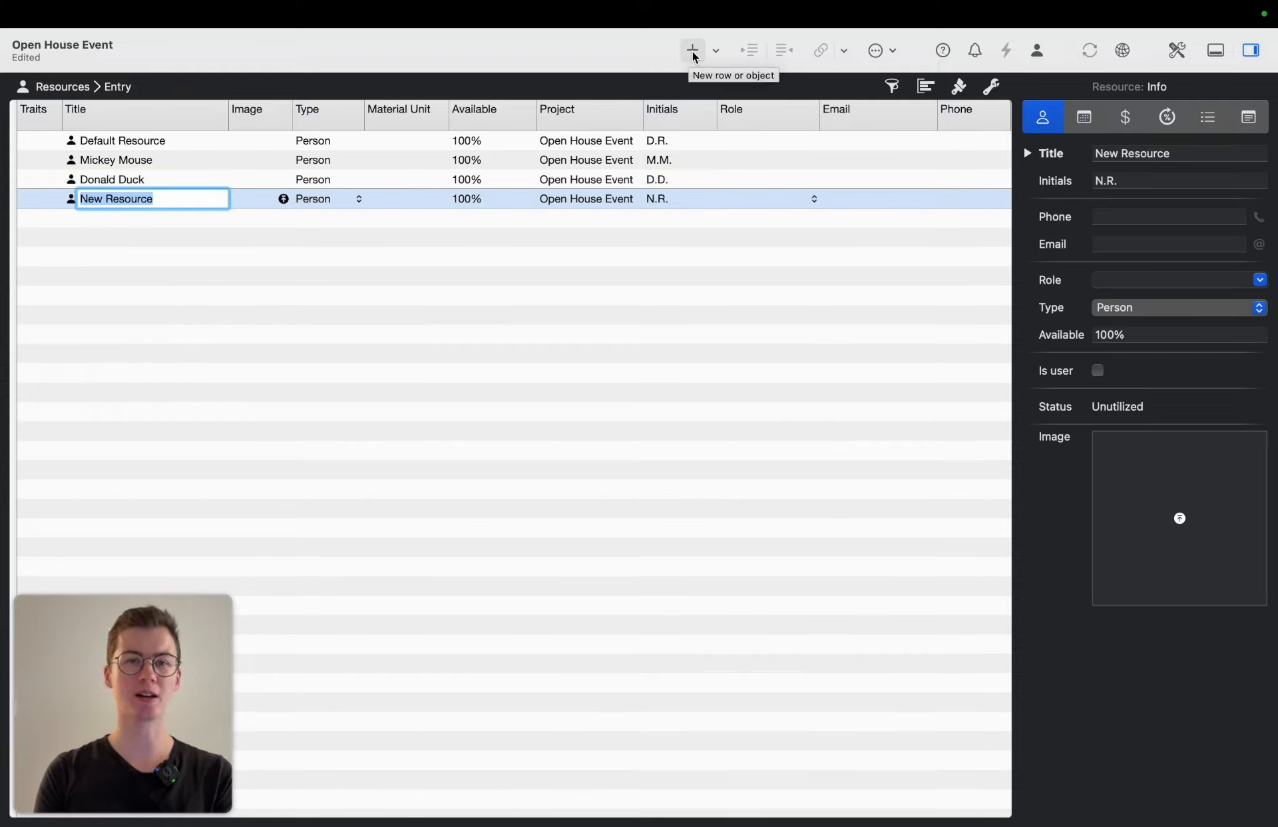
left_click(692, 51)
left_click(221, 280)
left_click(185, 203)
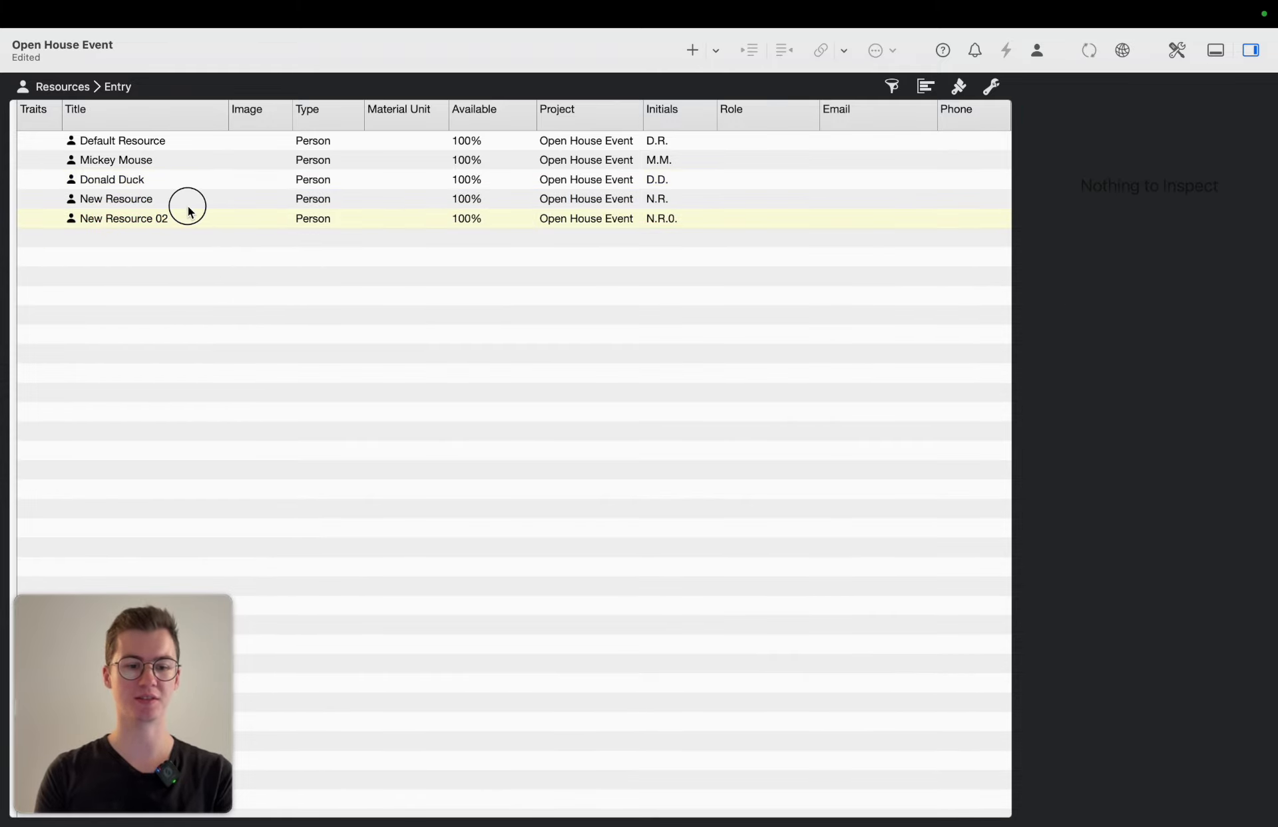
left_click(185, 217, "shift")
key("BackSpace")
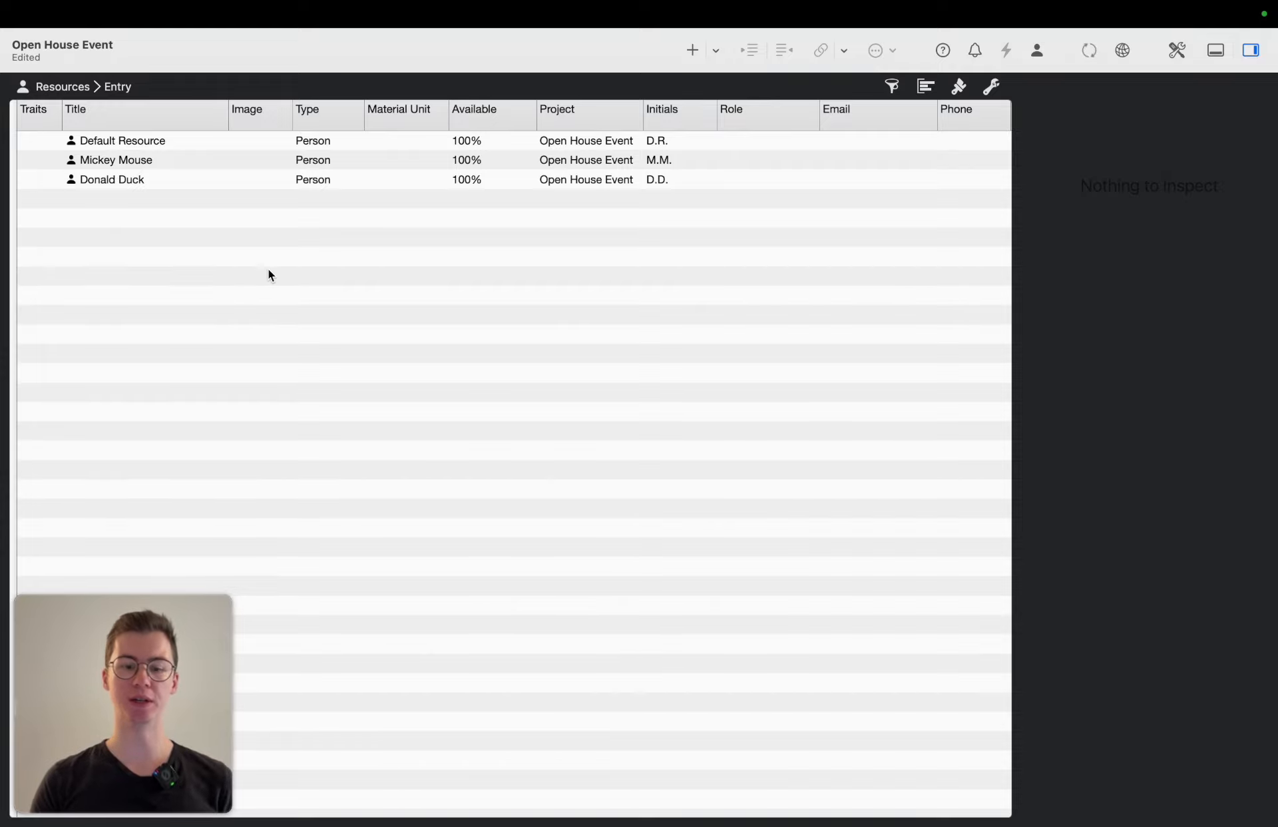
Switch to the Contacts app and look through the demo contacts for a suitable project resource.
key("ctrl+Right")
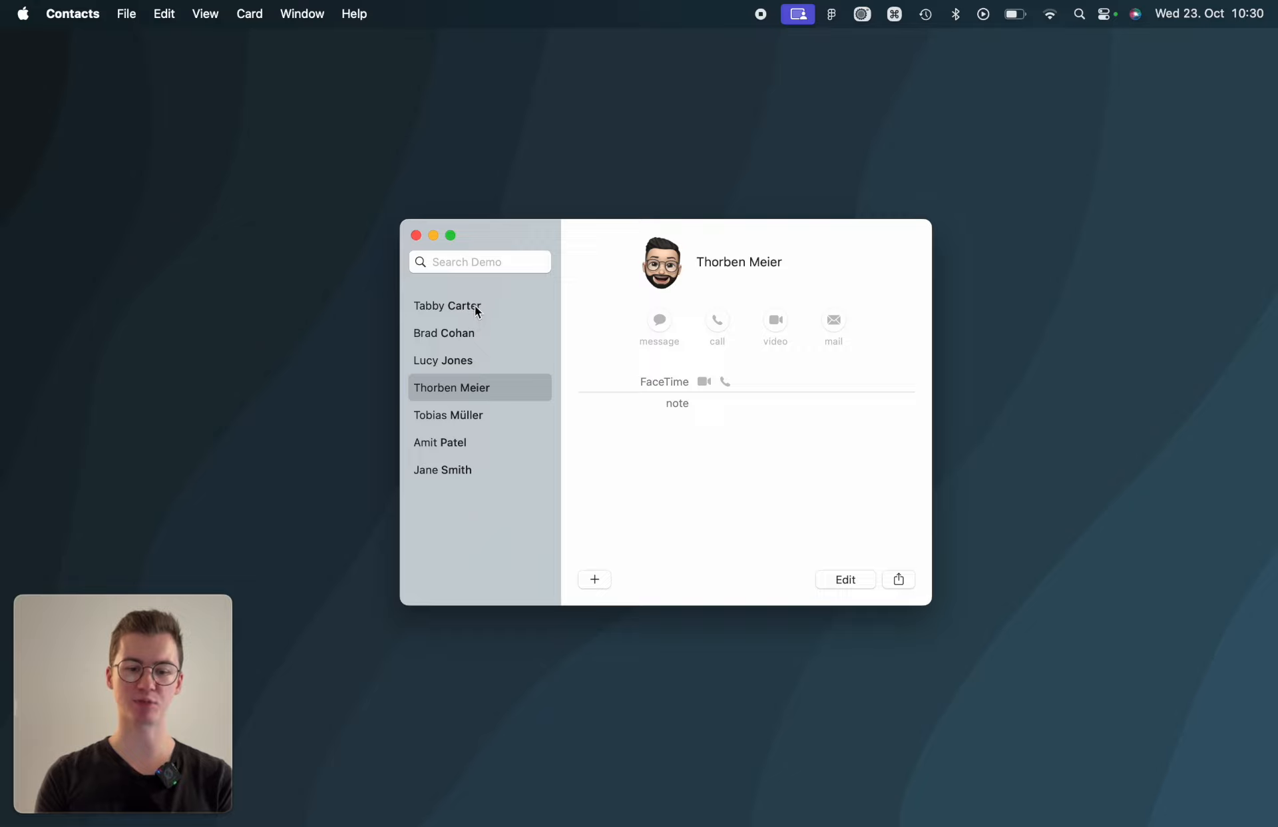
left_click(476, 307)
left_click(473, 332)
key("Down")
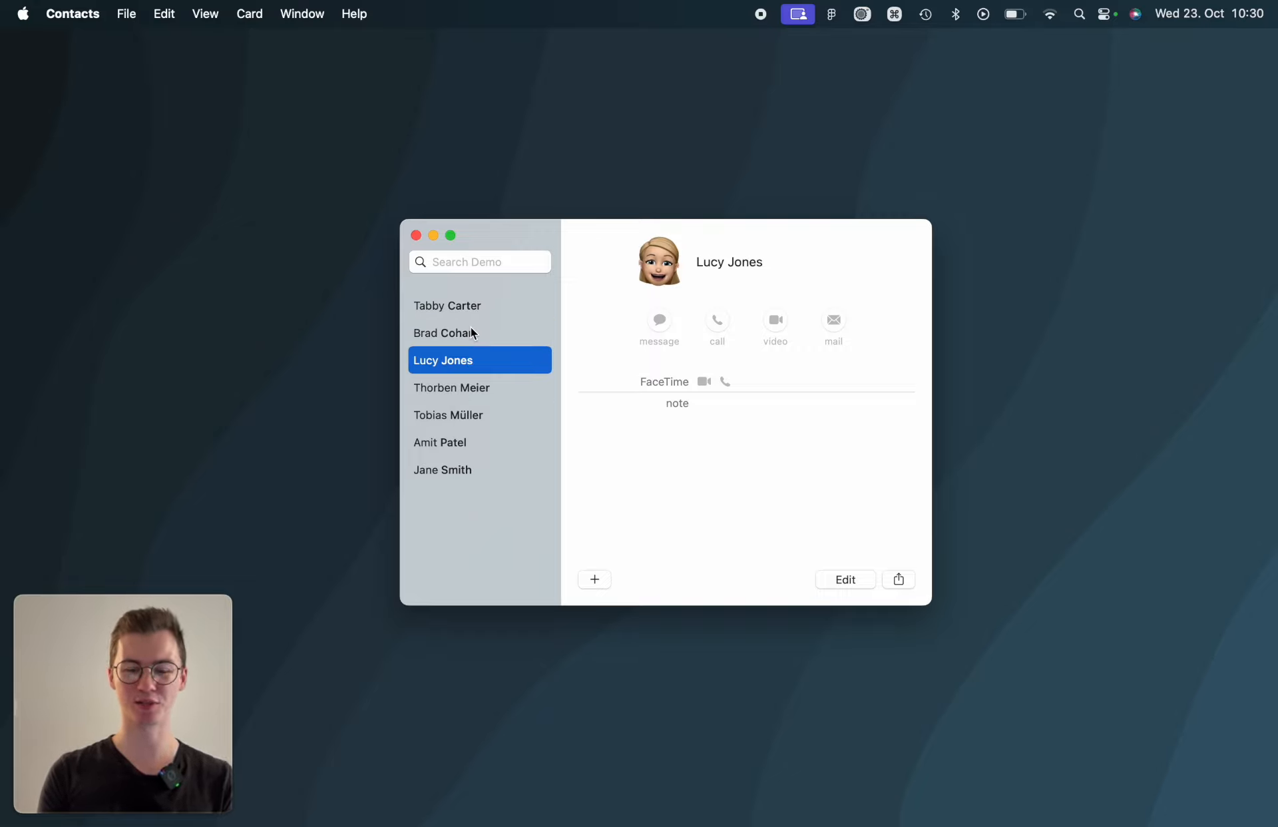
key("Down")
key("Down")
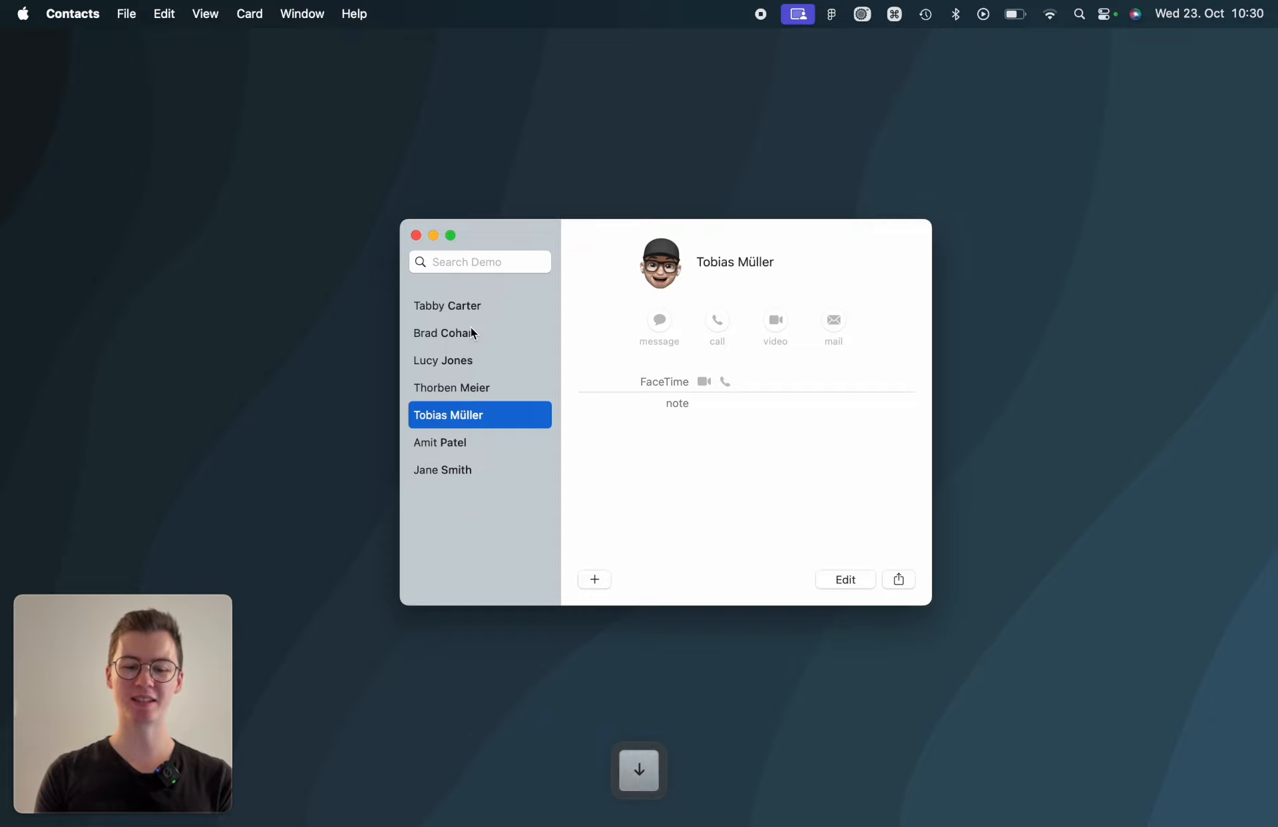
key("Down")
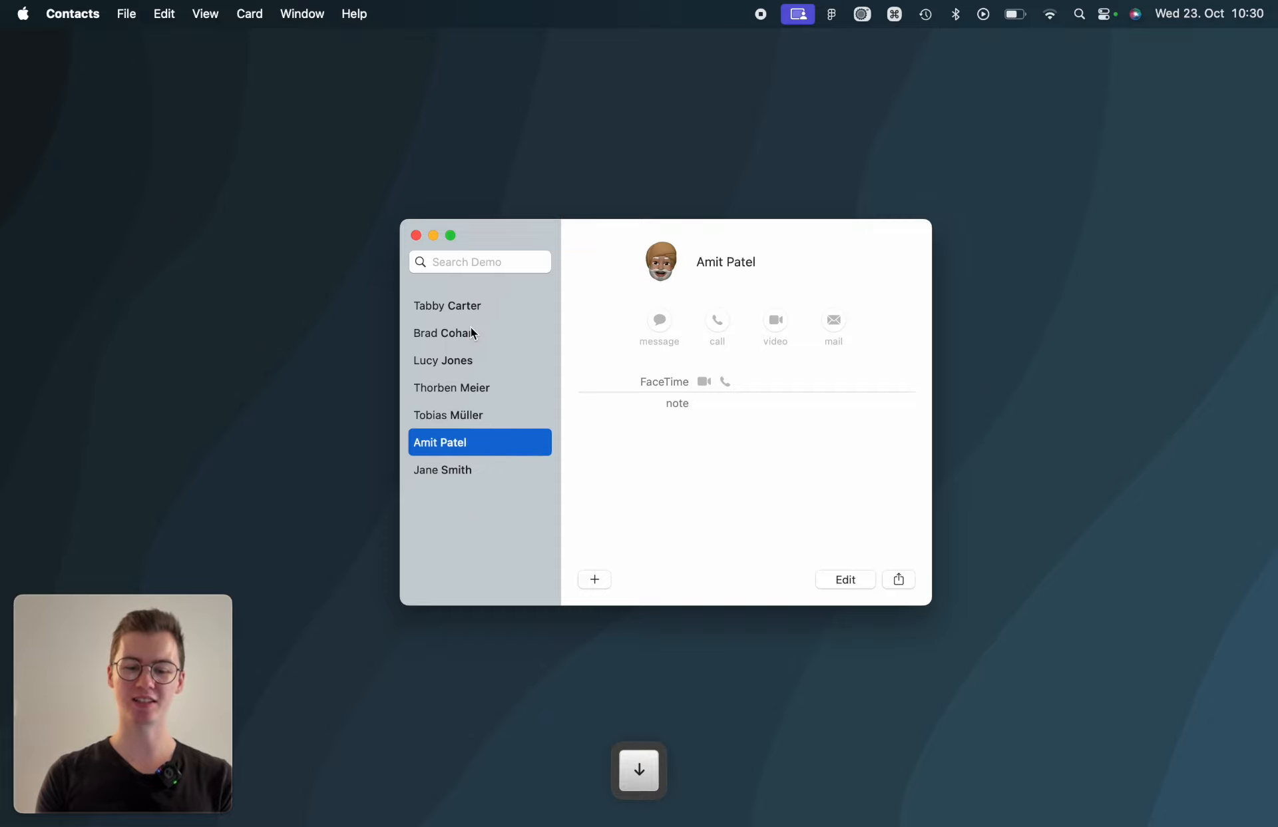
Import the fourth listed contact into Merlin Project's resource table, allowing the app to access the contacts.
left_click(495, 390)
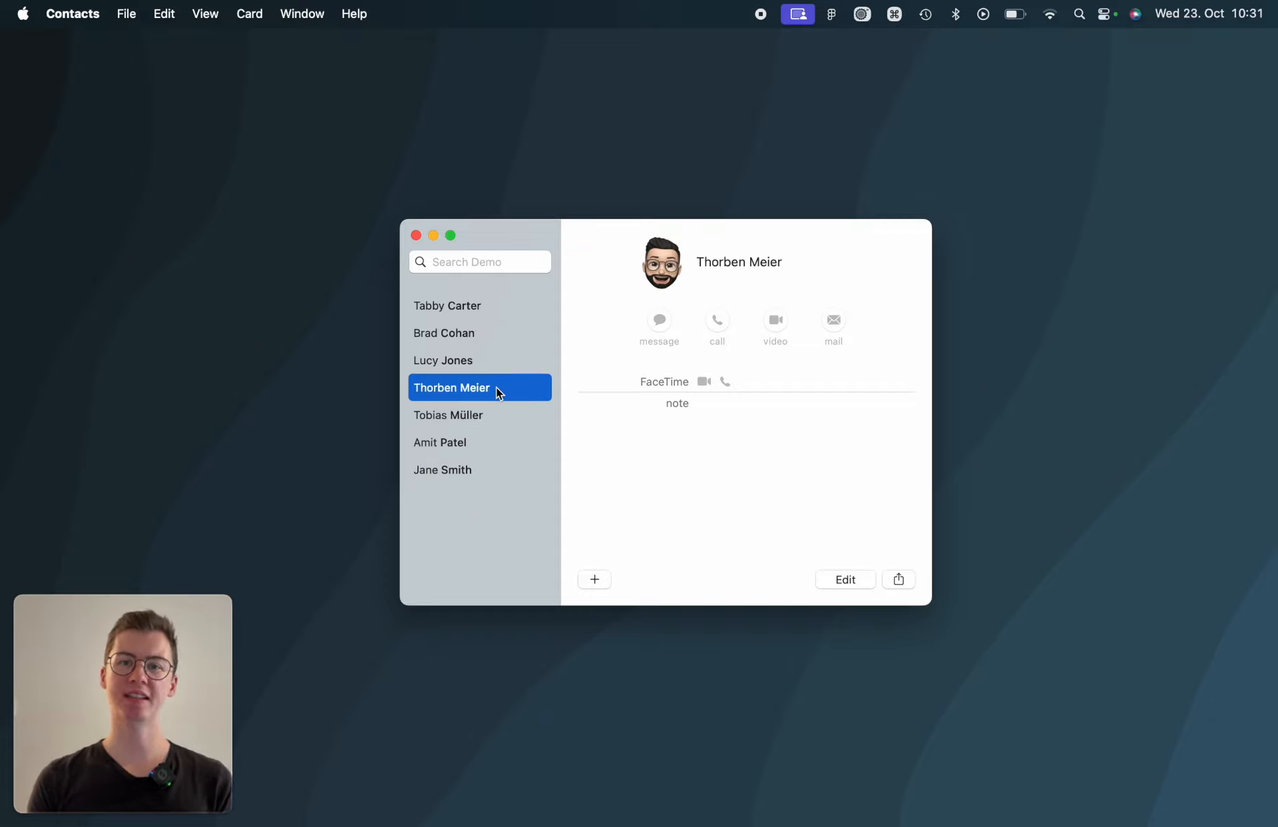
left_click_drag(499, 393, 198, 217)
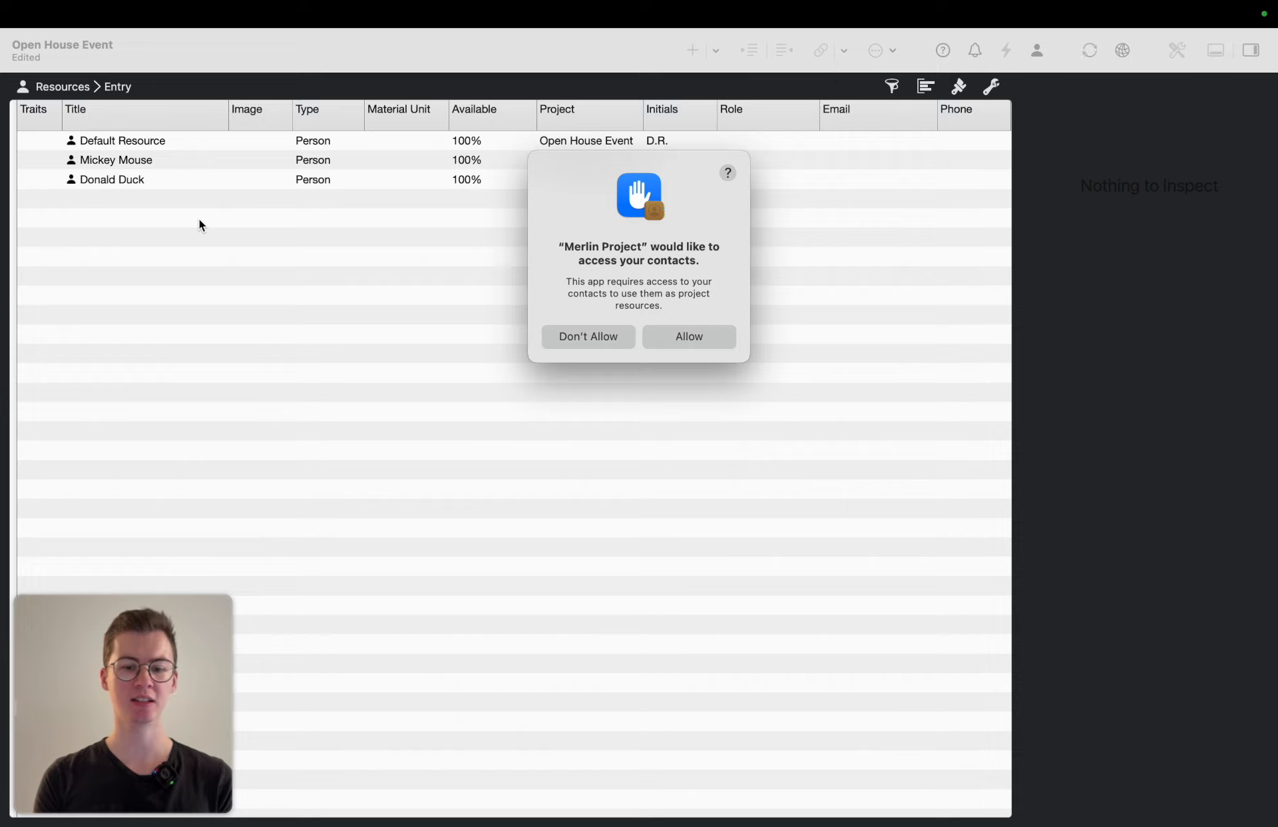
left_click(701, 341)
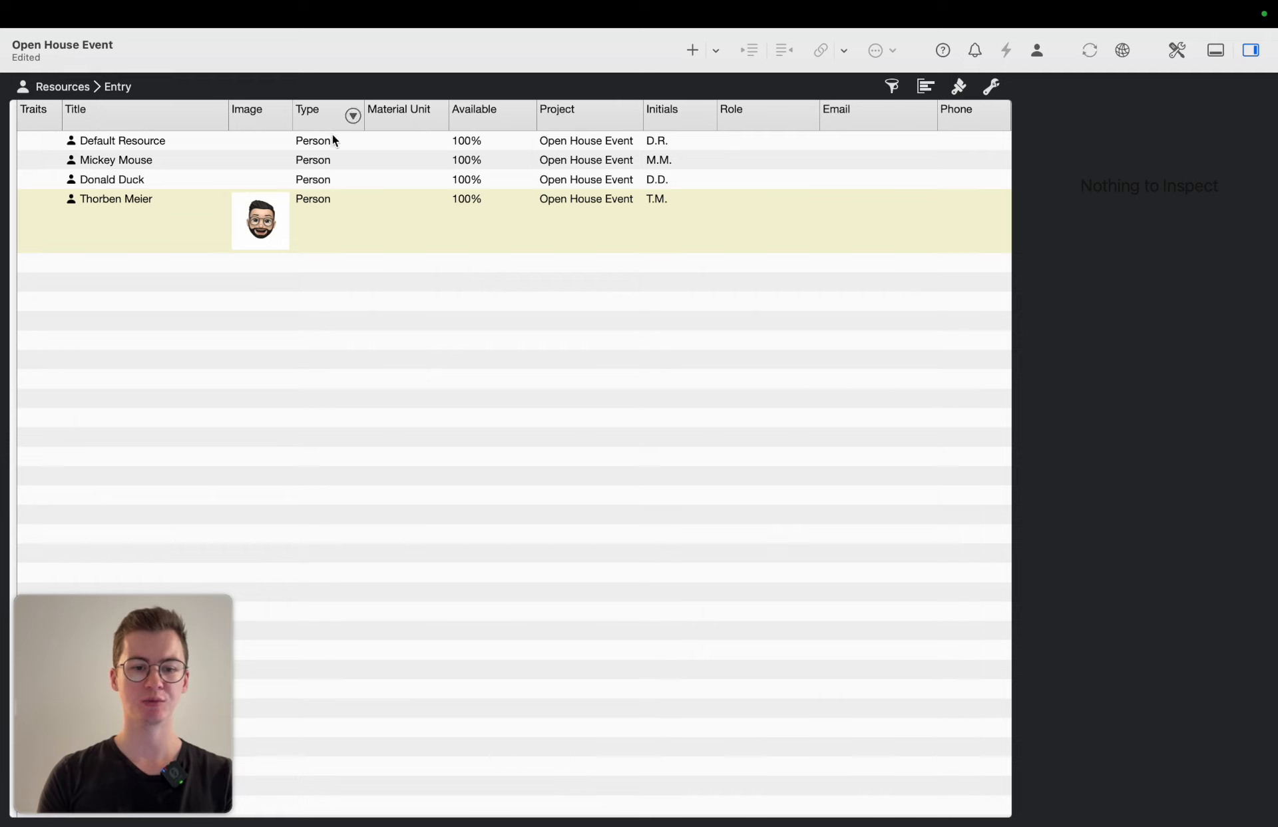
Examine the resource types available for Mickey Mouse without choosing a different one.
left_click(330, 160)
left_click(356, 164)
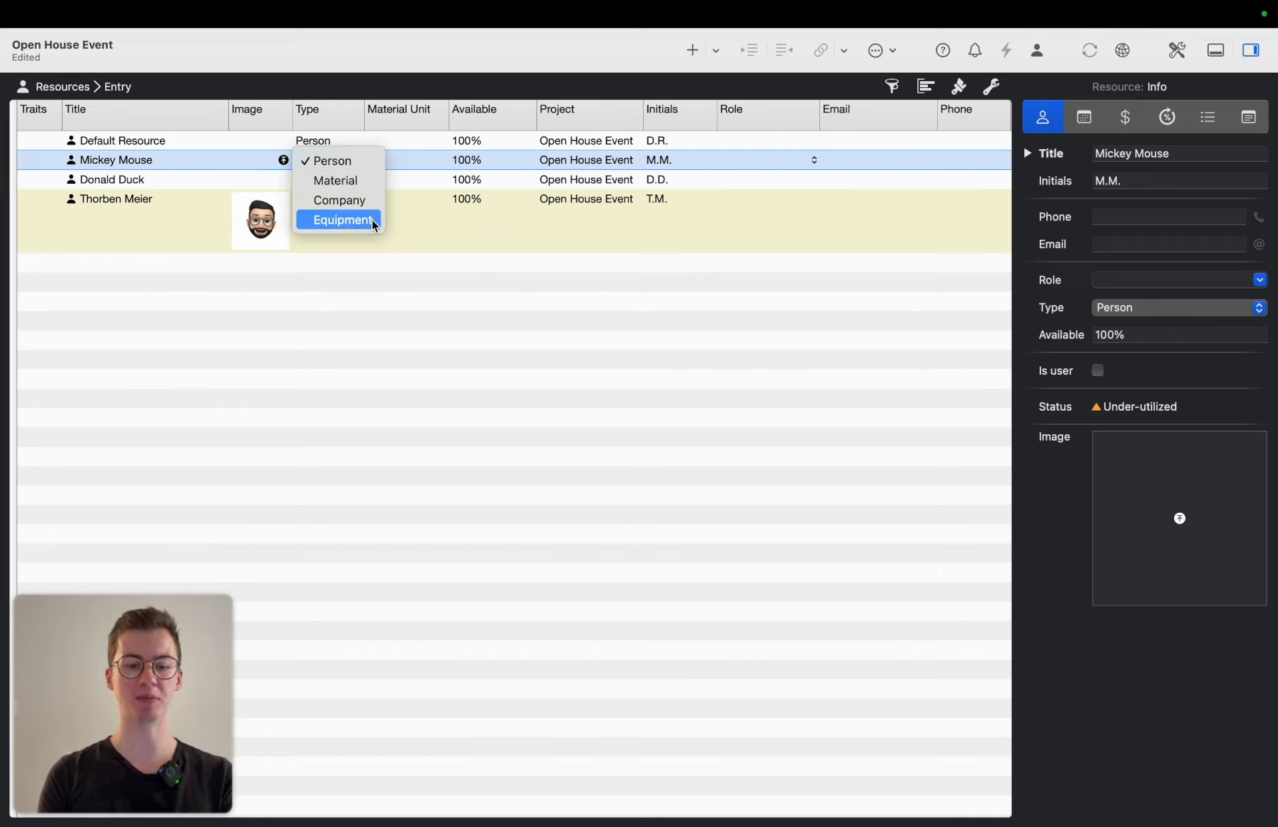
left_click(419, 357)
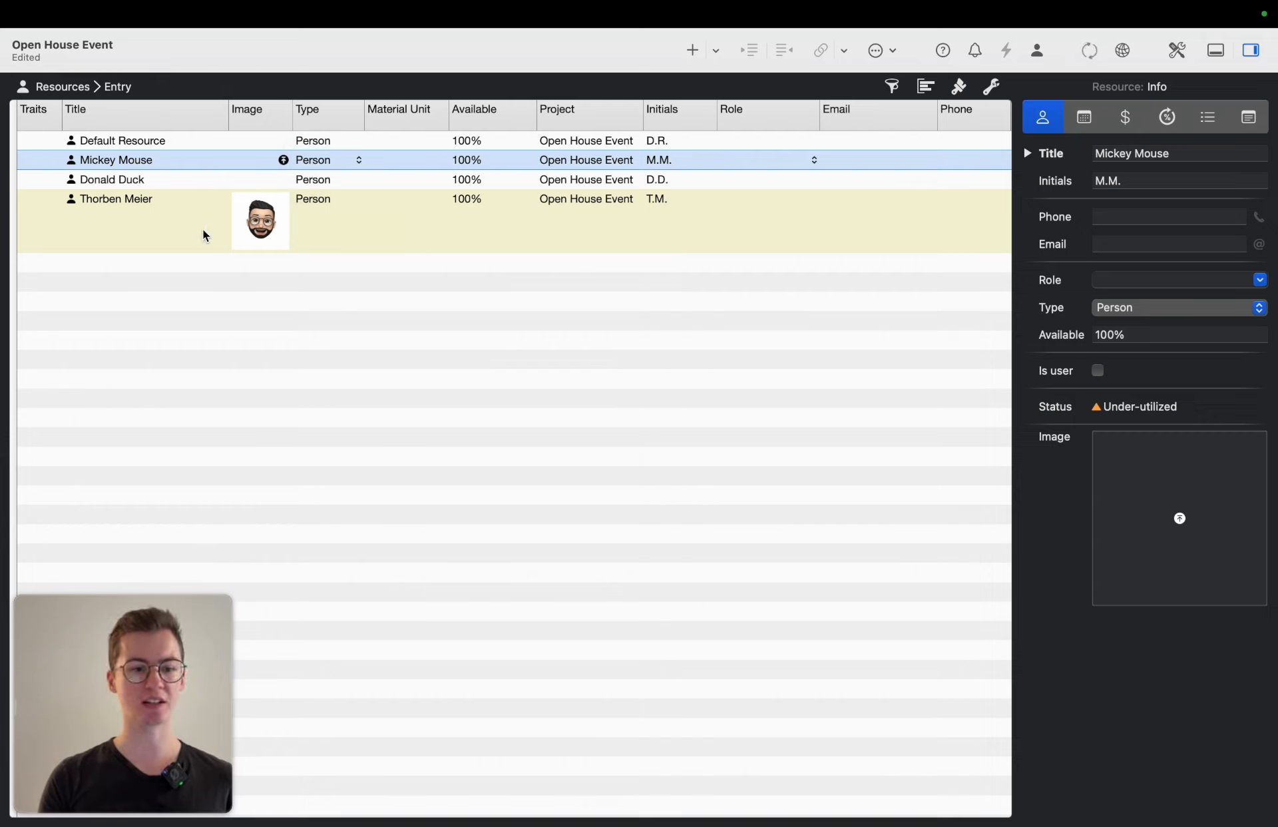
Return to the Work Breakdown Entry view and open the list for assigning resources to the Preparation group.
left_click(63, 87)
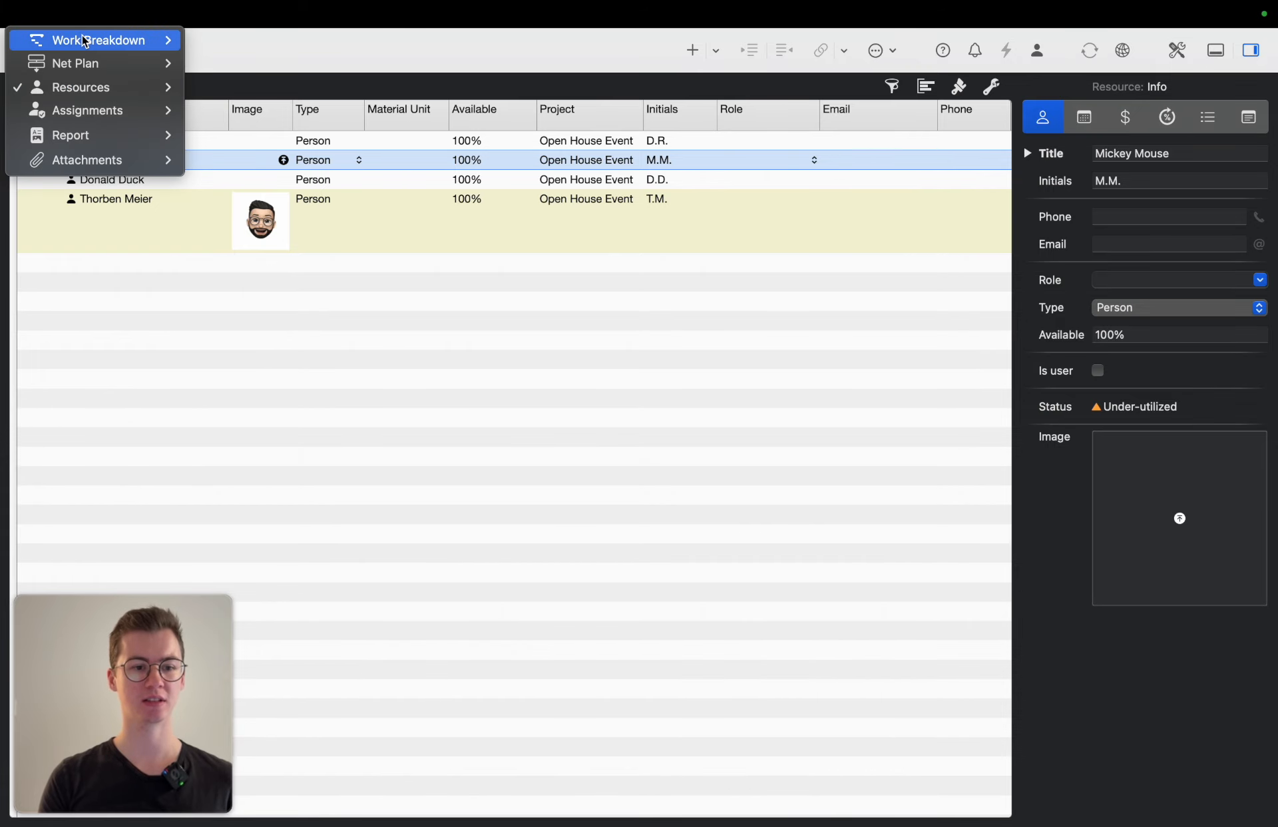
mouse_move(133, 40)
left_click(257, 119)
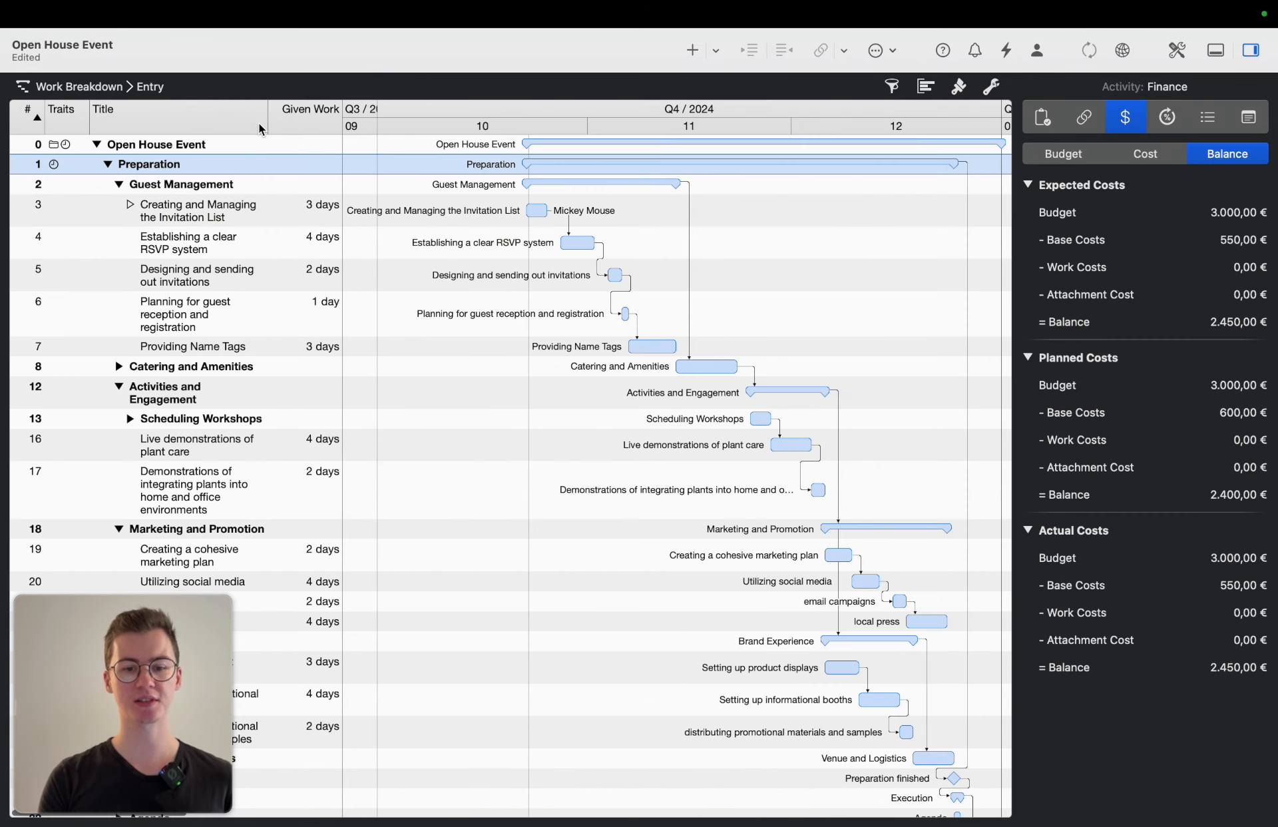
left_click(1037, 51)
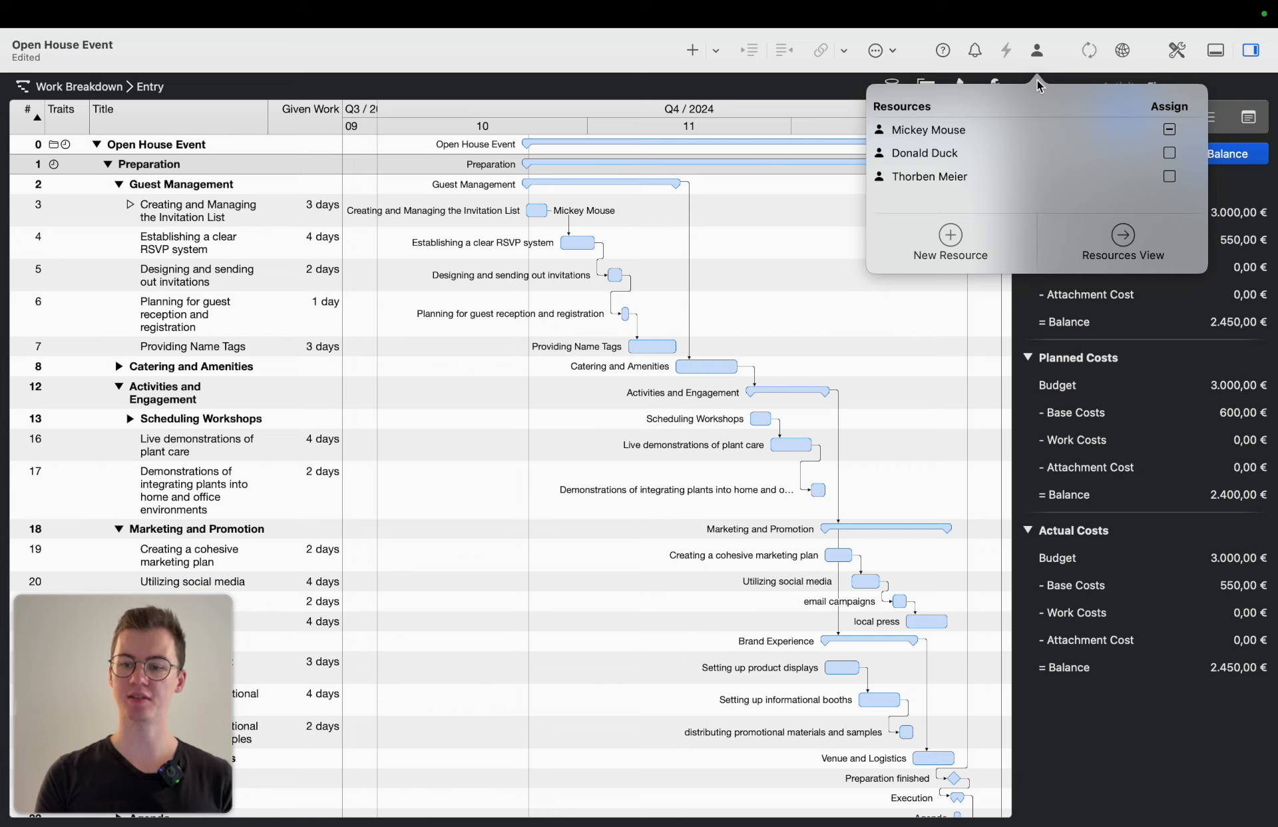
Detach the resource list into a floating window and assign Mickey Mouse to activities 5 through 8, from Designing and sending out invitations to Catering and Amenities.
left_click_drag(1036, 79, 1052, 286)
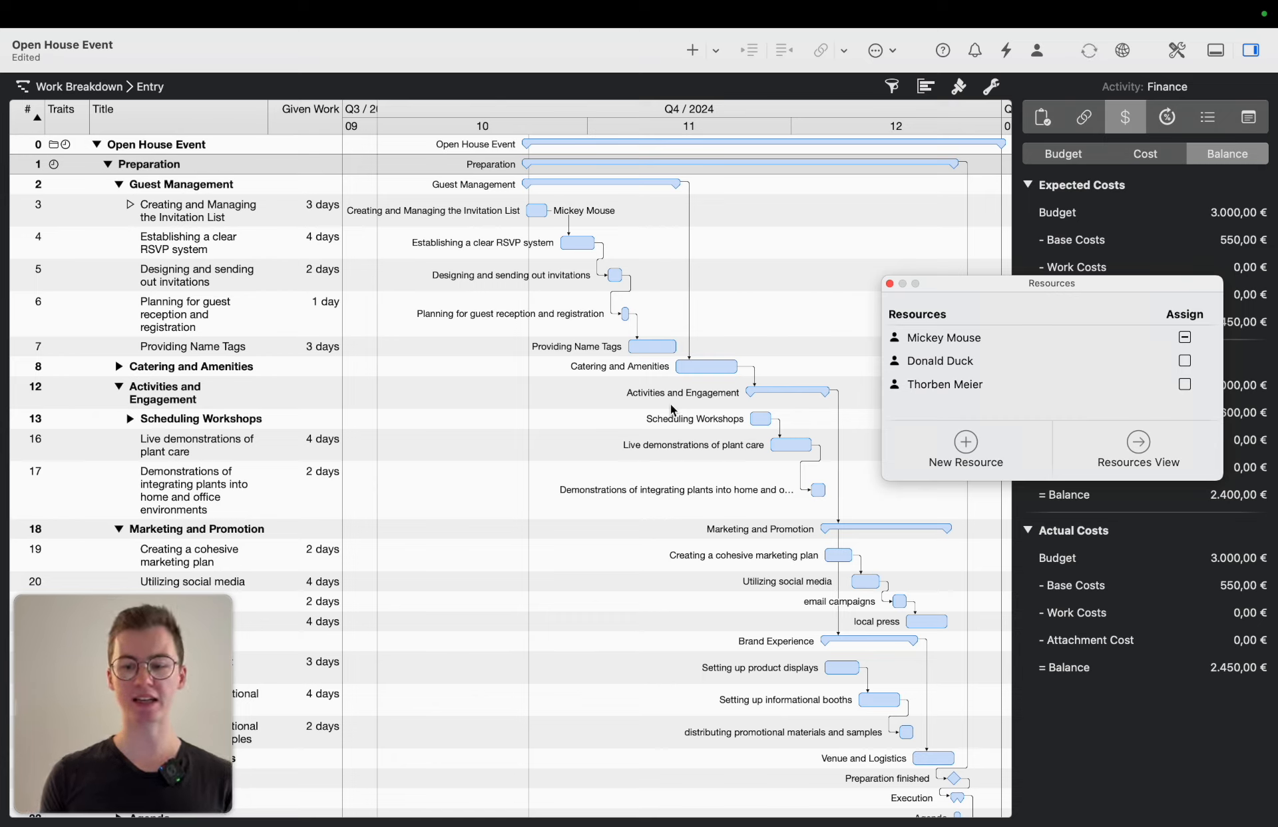
scroll(670, 403, "down", 1)
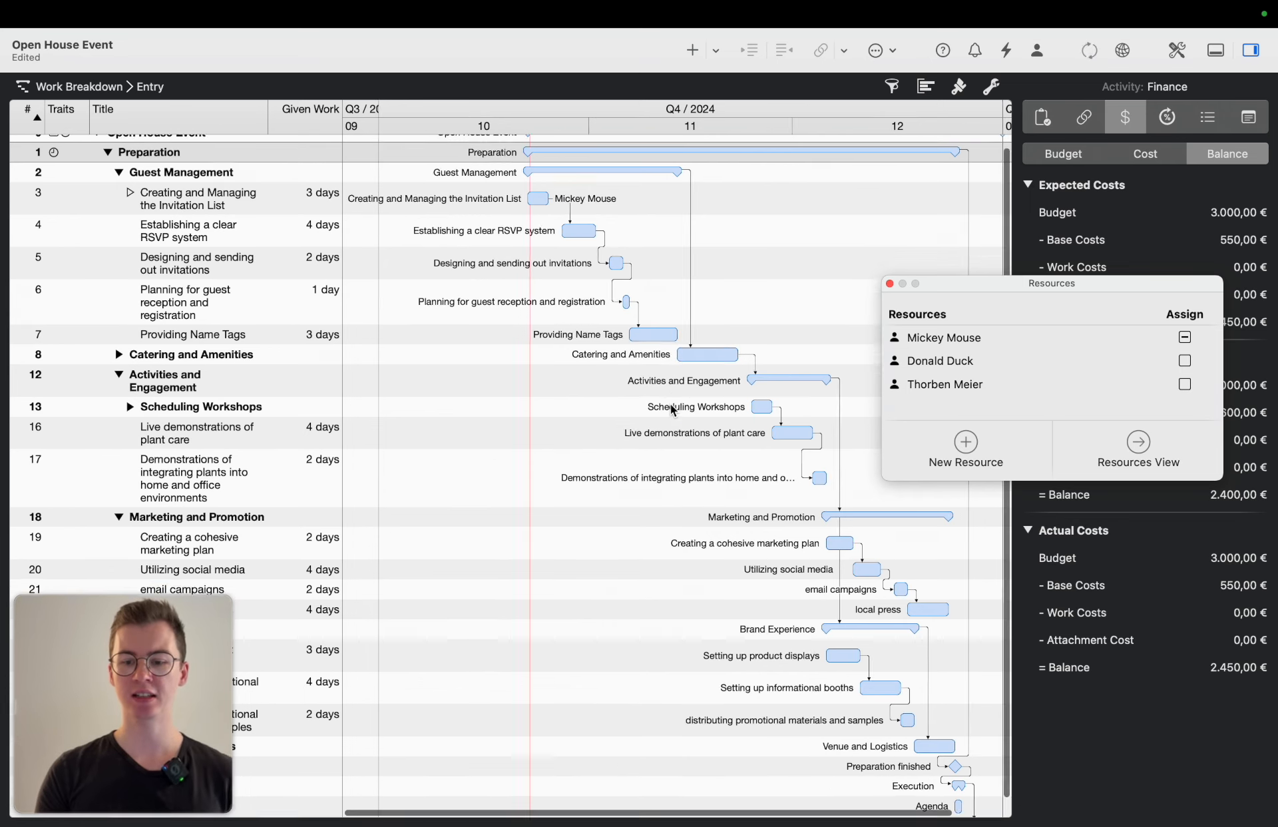
scroll(669, 408, "down", 2)
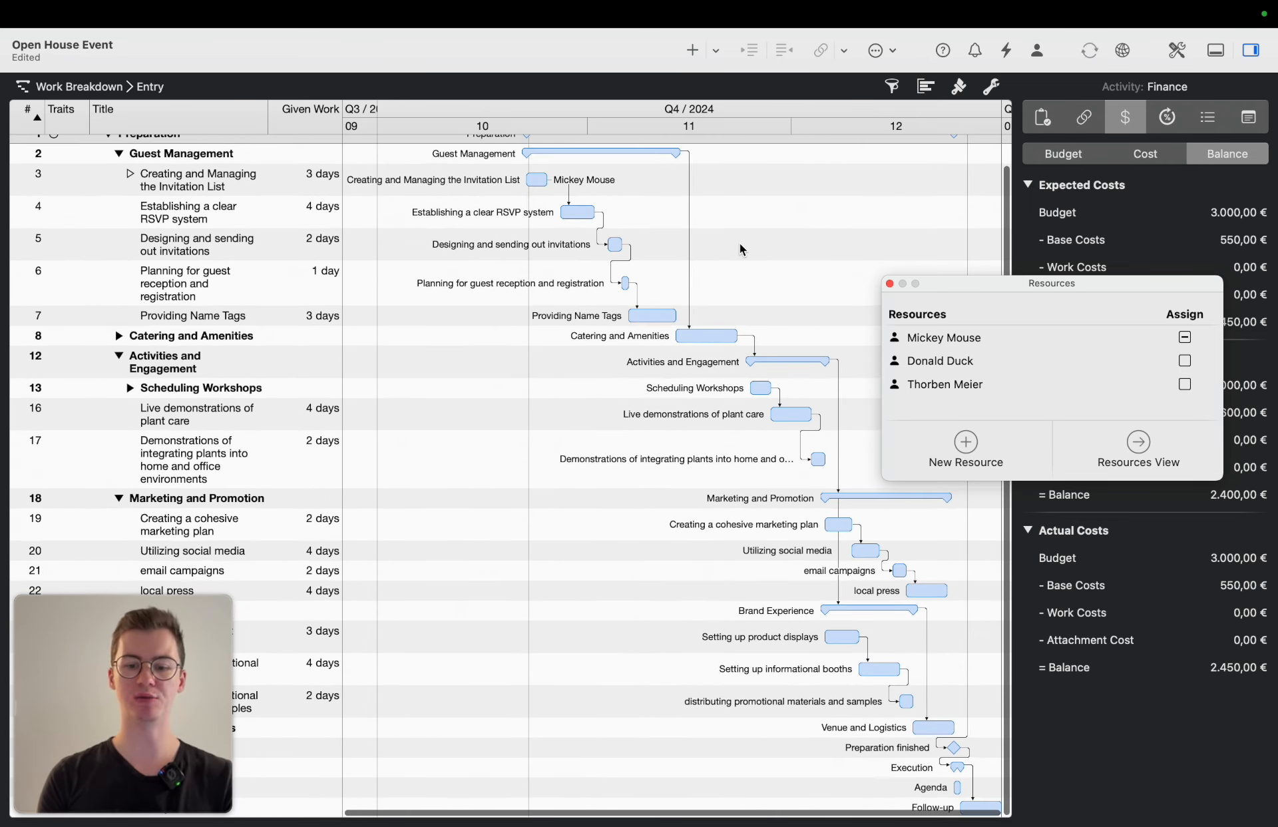
left_click(741, 242)
left_click(685, 248)
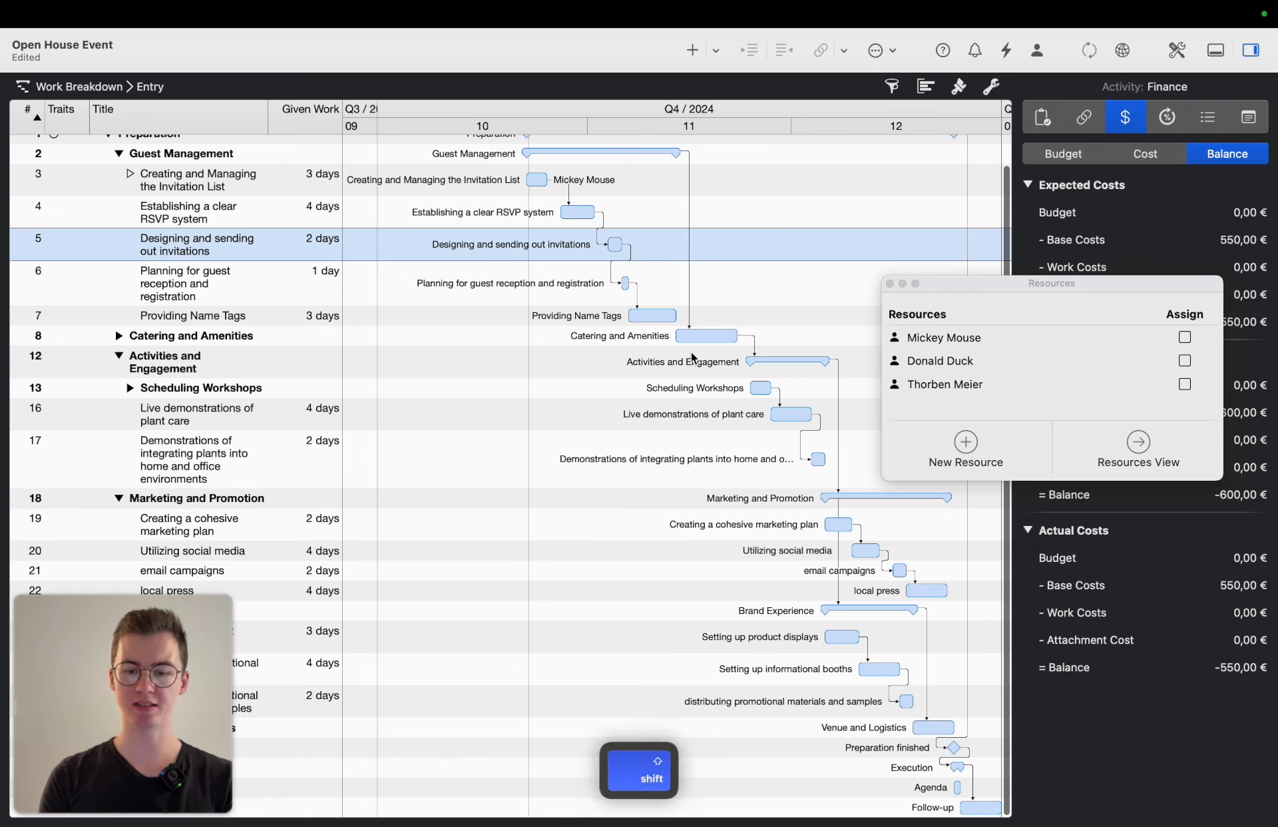
left_click(606, 335, "shift")
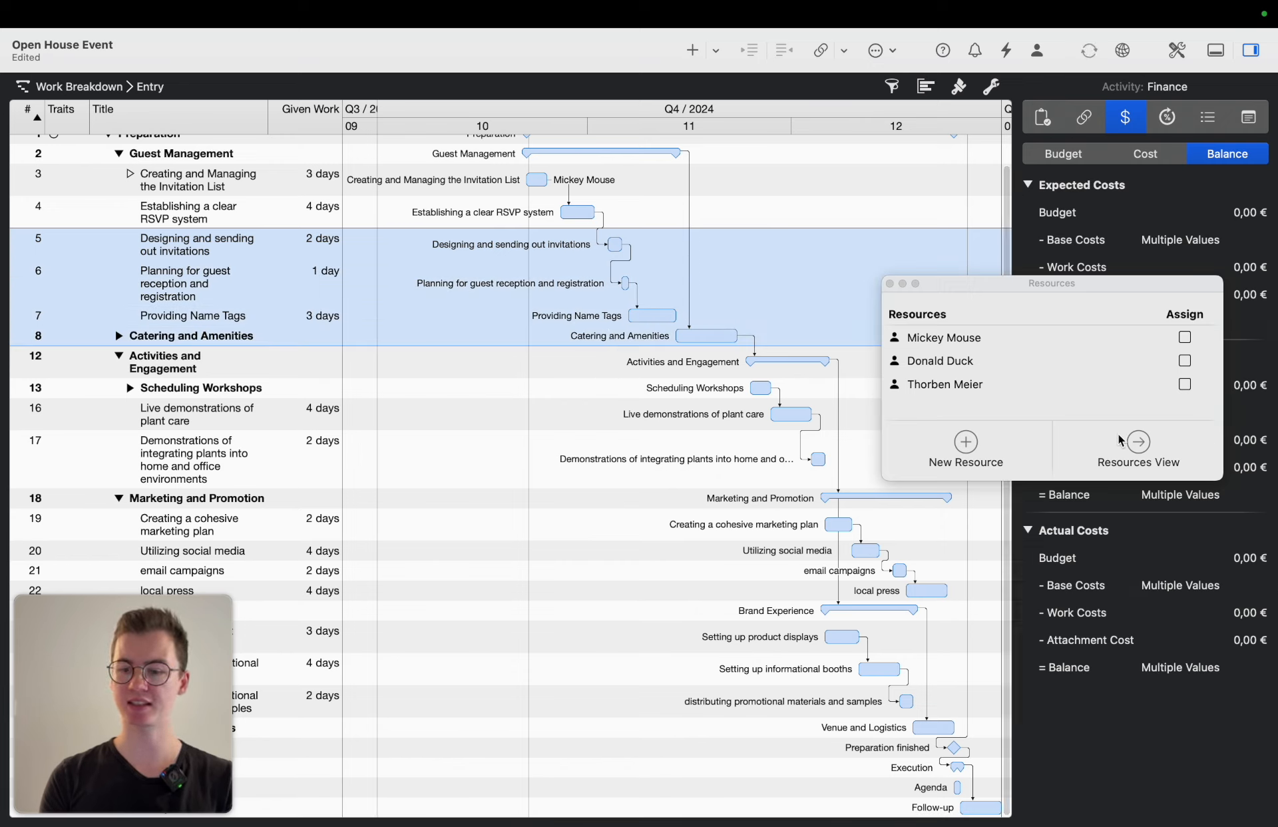
left_click(1186, 339)
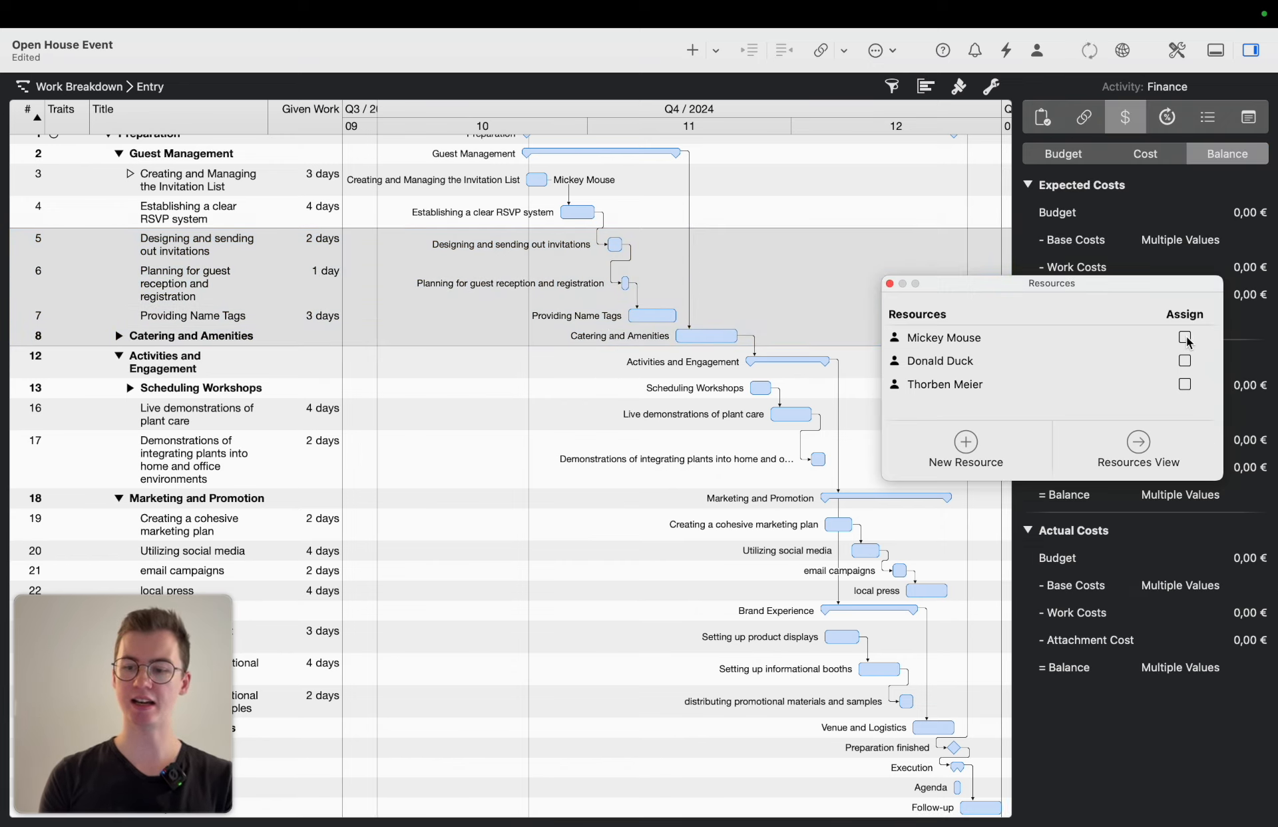
left_click(1186, 339)
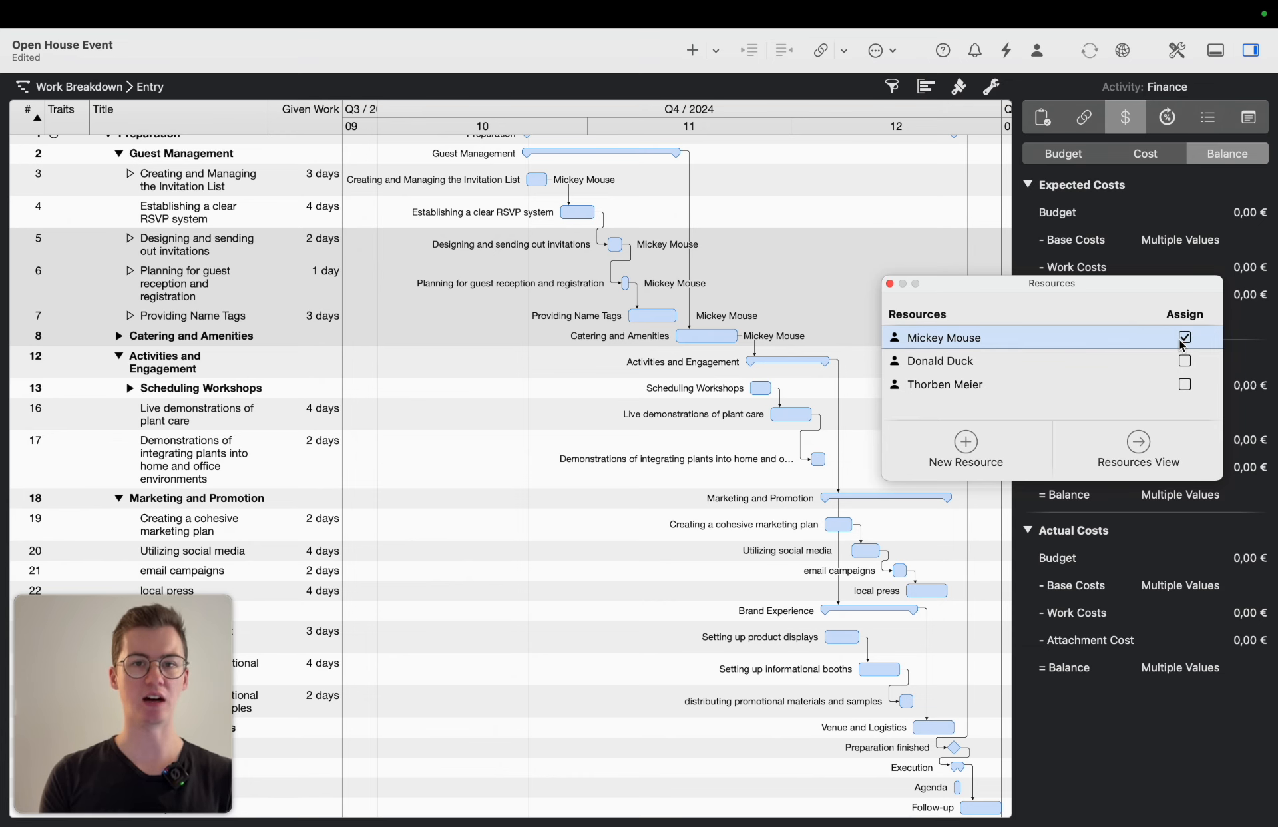
Assign the resource imported from Contacts to both plant demonstration activities, 16 and 17, and close the floating resource list.
left_click(634, 414)
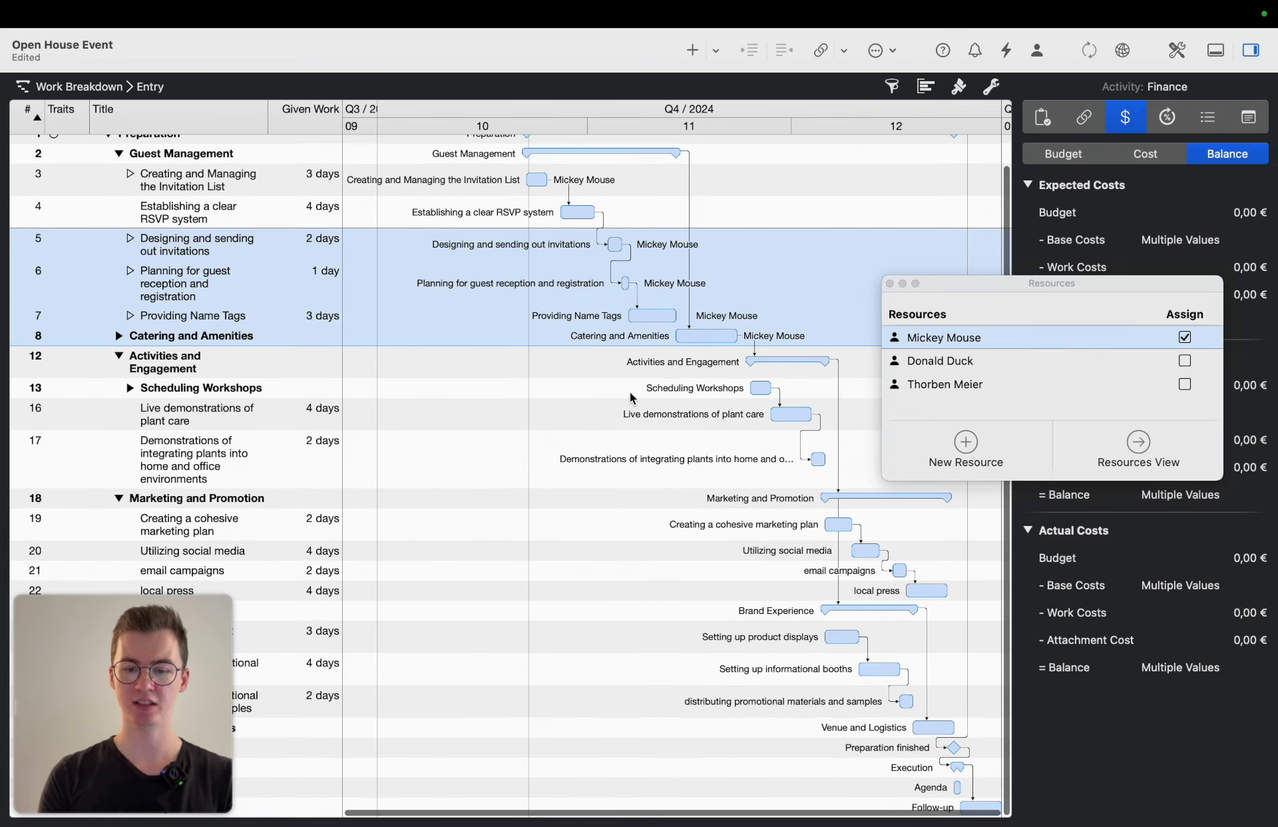
left_click(632, 419)
left_click(630, 457, "shift")
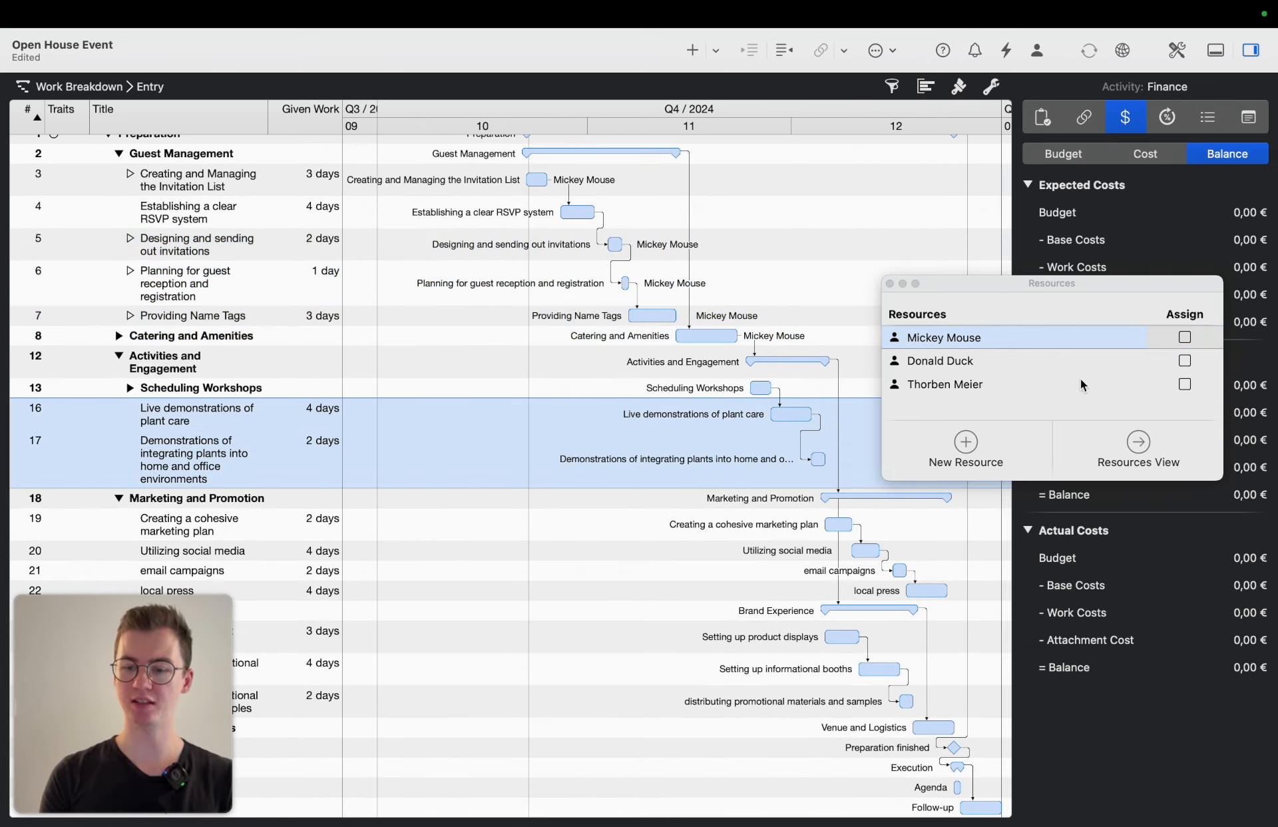
left_click(984, 380)
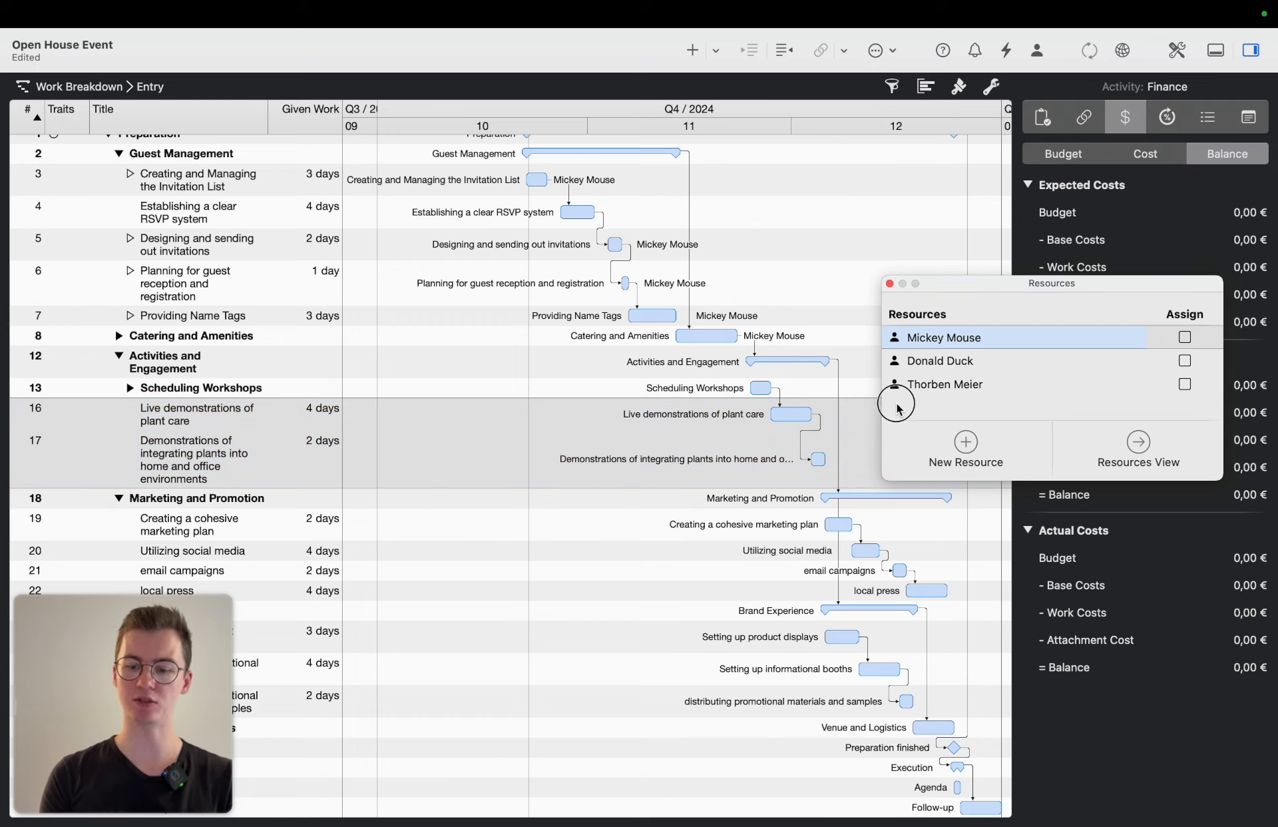
left_click_drag(1028, 384, 698, 443)
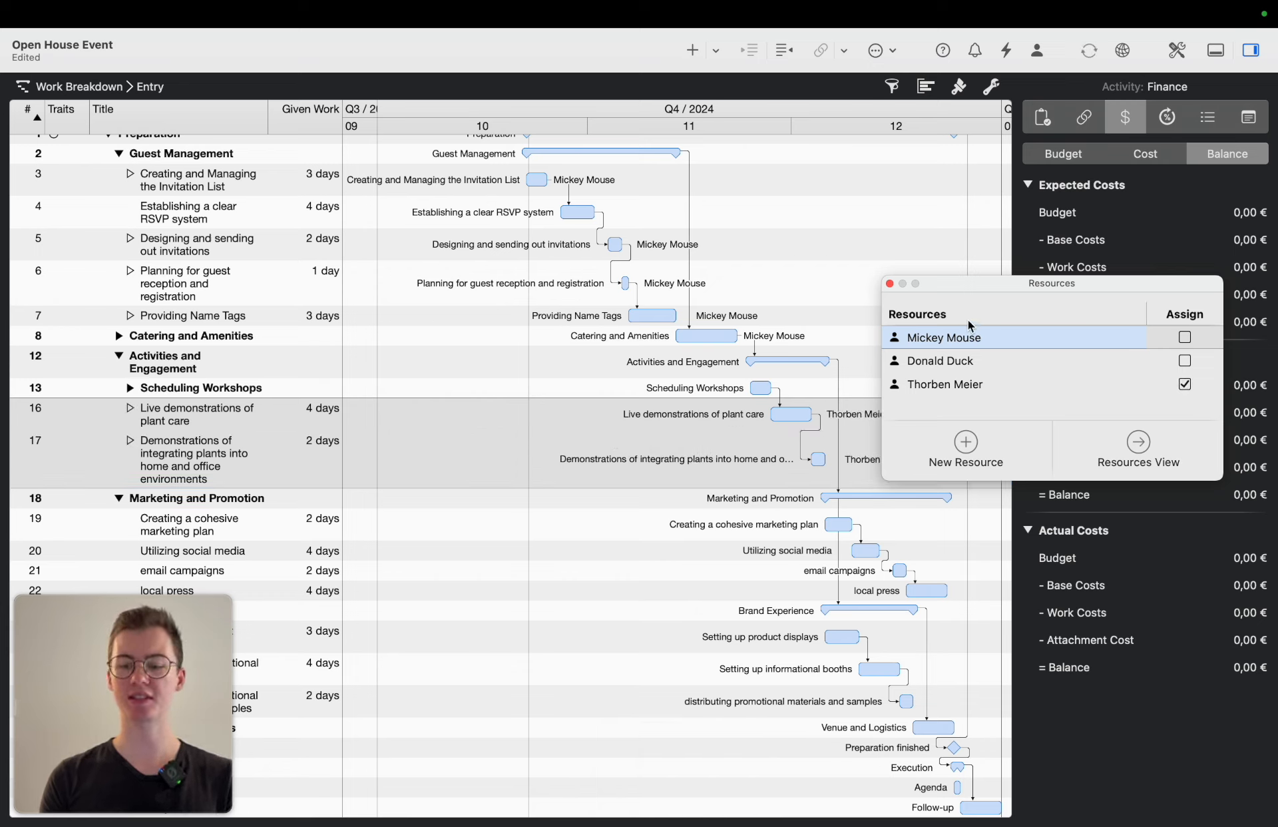
left_click(891, 284)
left_click(633, 525)
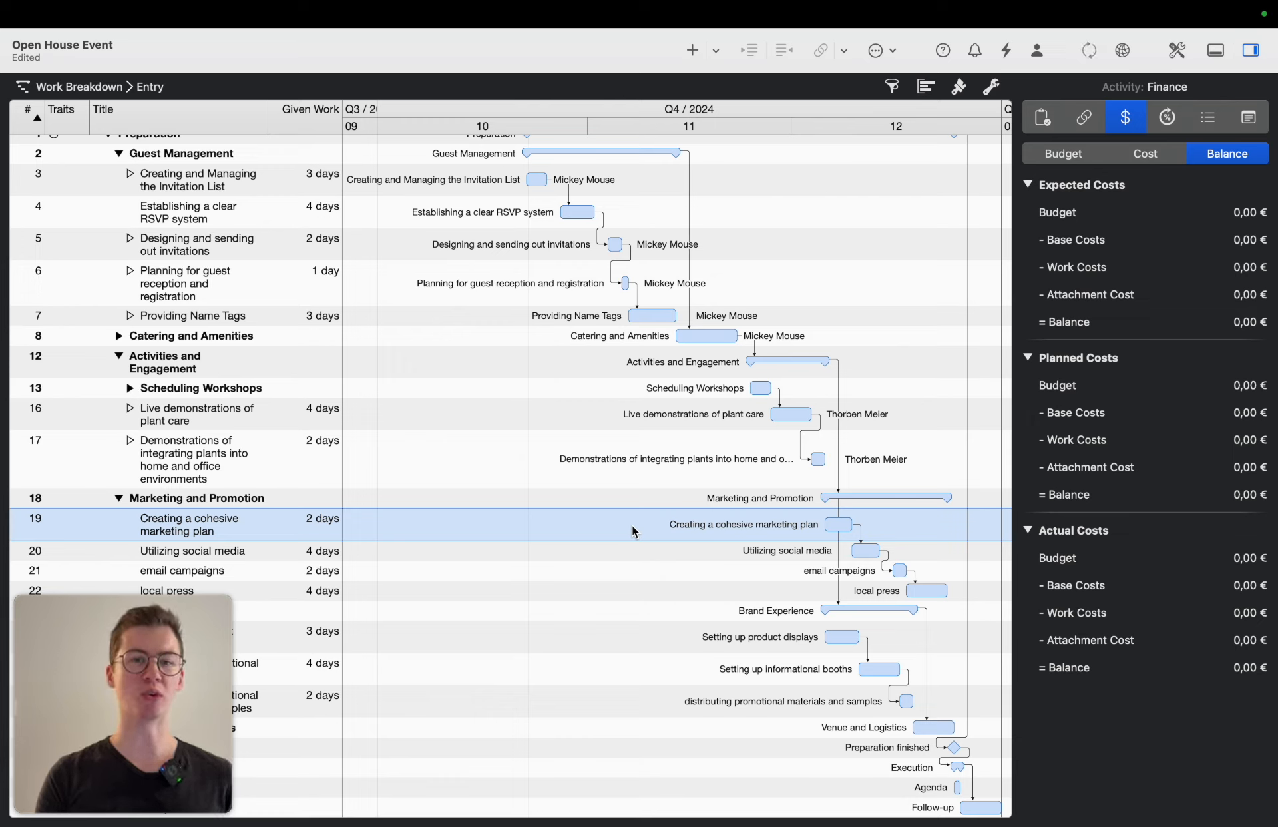
Switch to the Resources Entry view and set Mickey Mouse's standard rate to 100 €/hour.
left_click(101, 90)
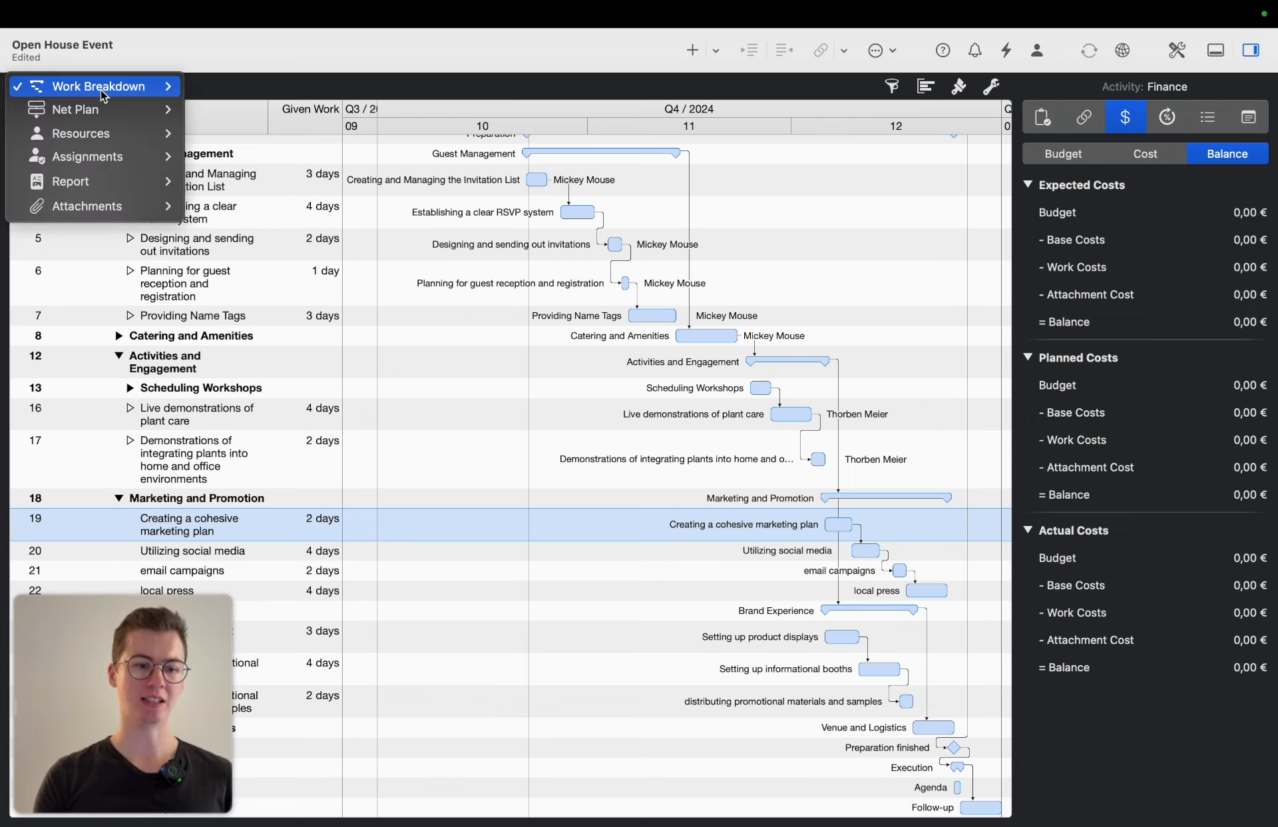
mouse_move(101, 141)
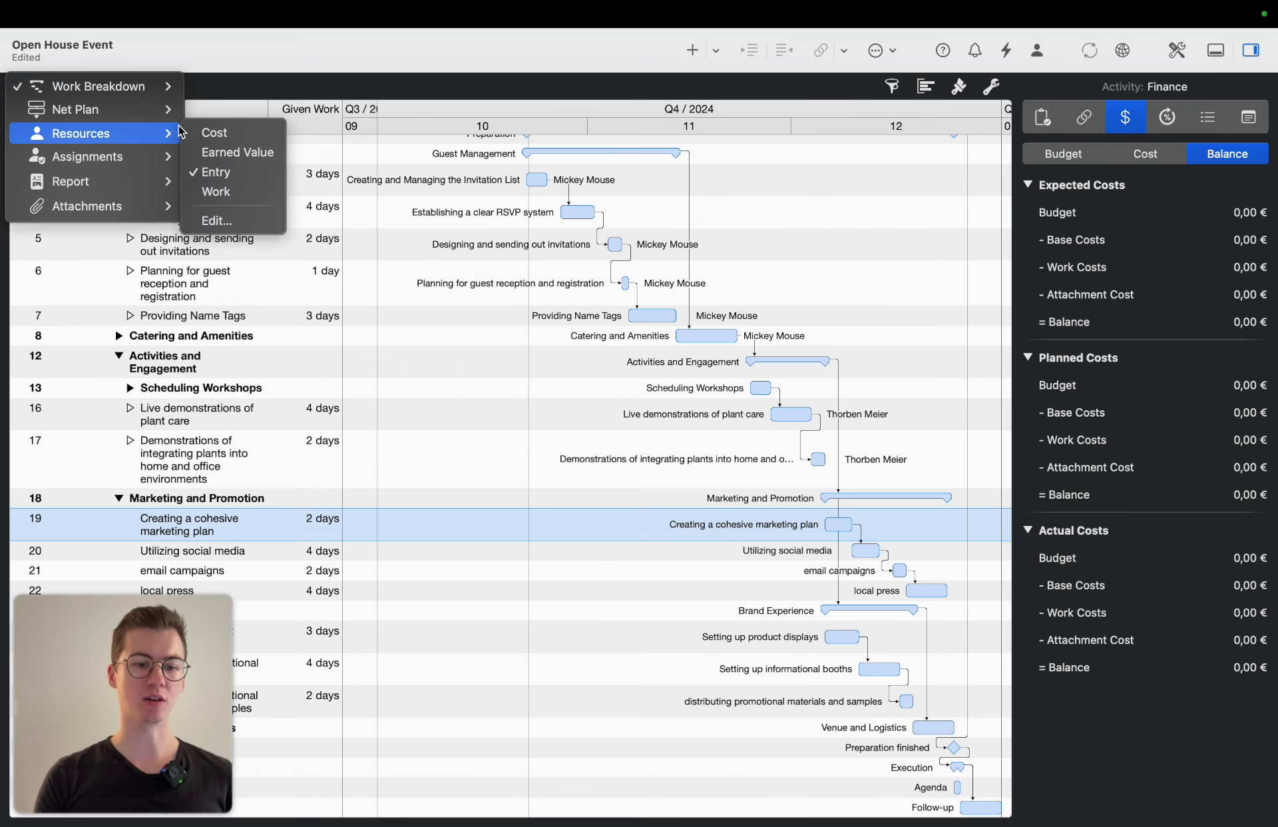
left_click(221, 171)
scroll(501, 333, "right", 10)
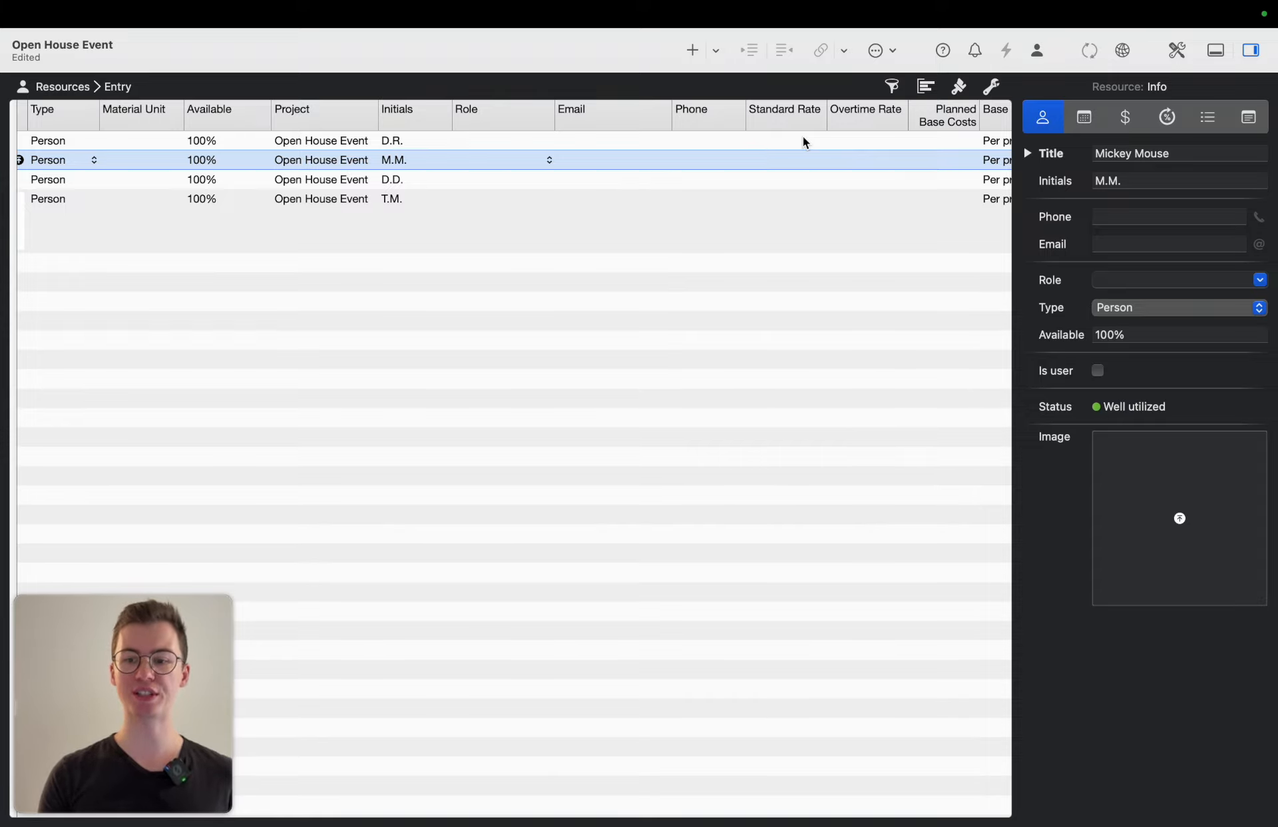
scroll(803, 138, "right", 5)
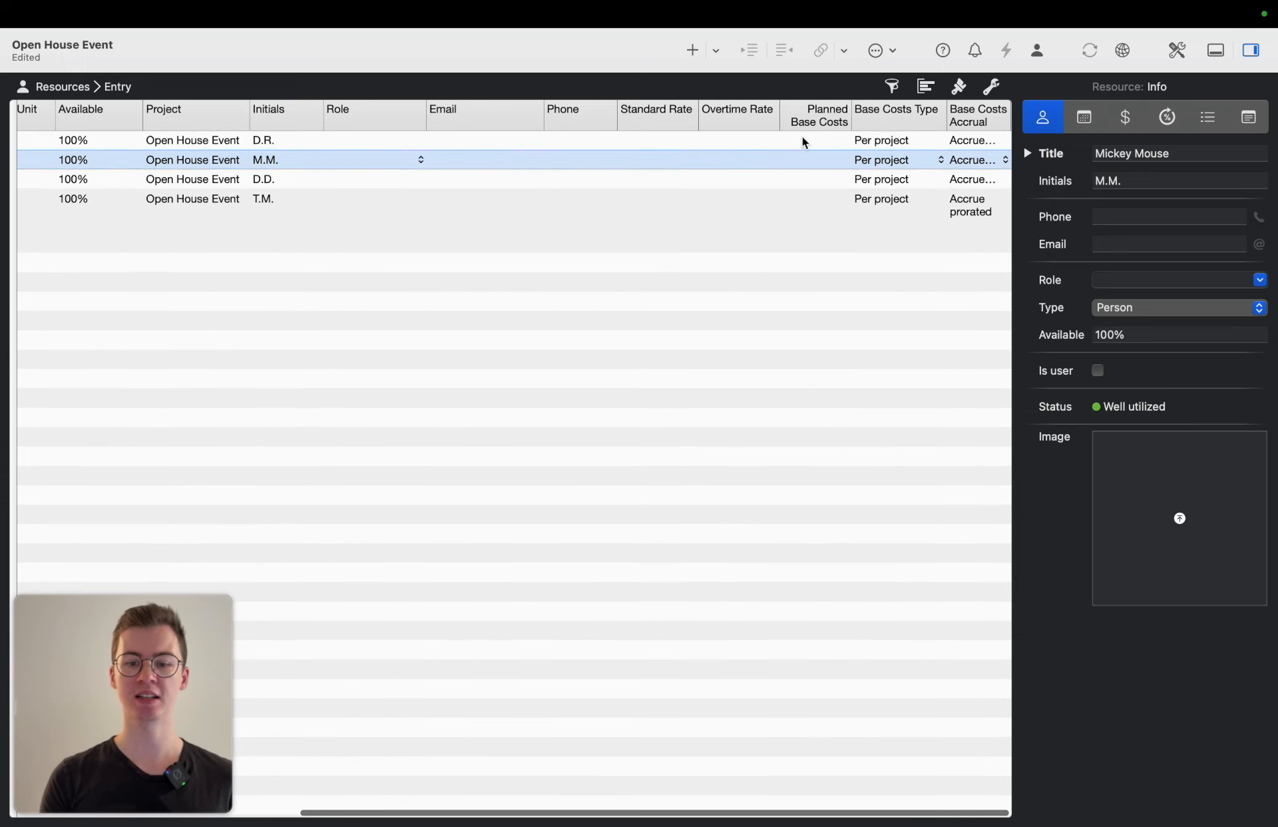
left_click(651, 160)
type("100")
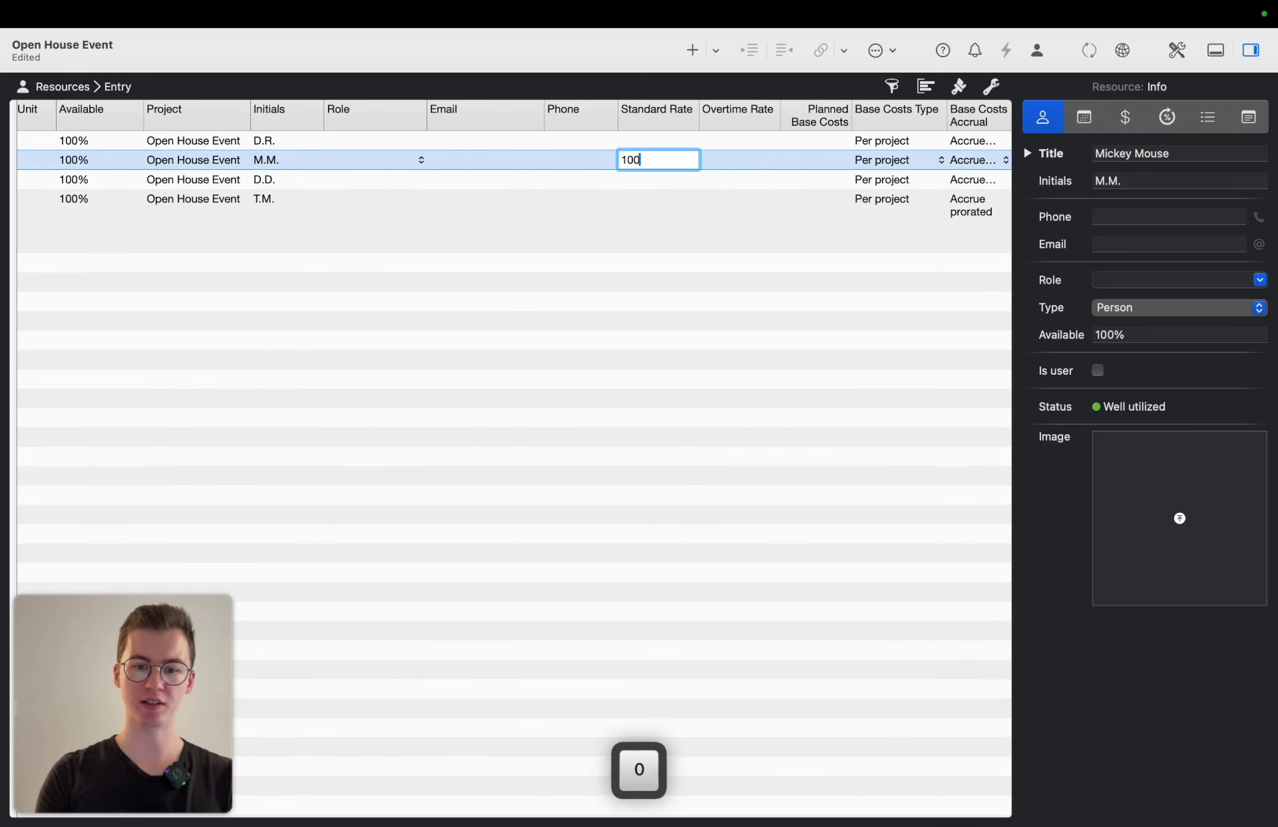
key("Return")
Set the standard rate of Donald Duck and the resource imported from Contacts to 100 €/hour.
left_click(642, 179)
left_click(643, 179)
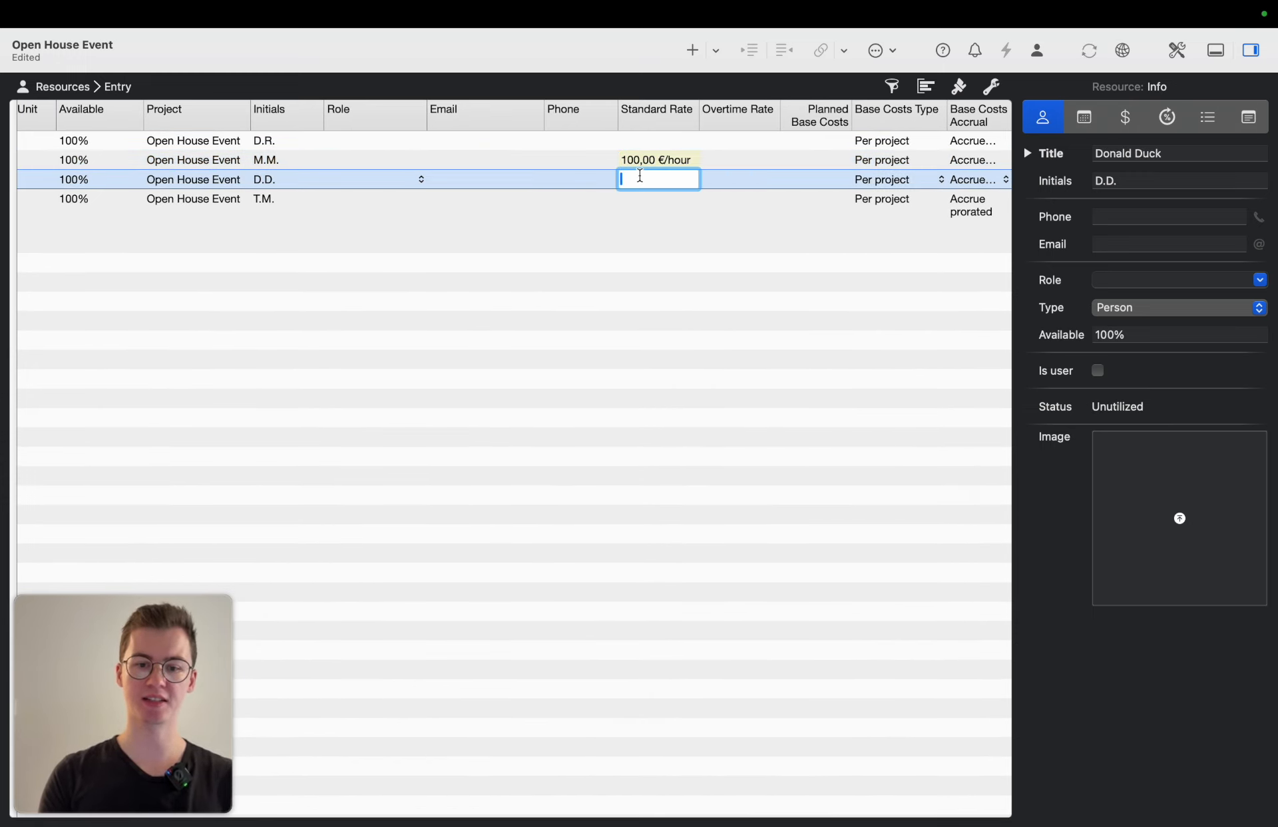
type("100")
key("Return")
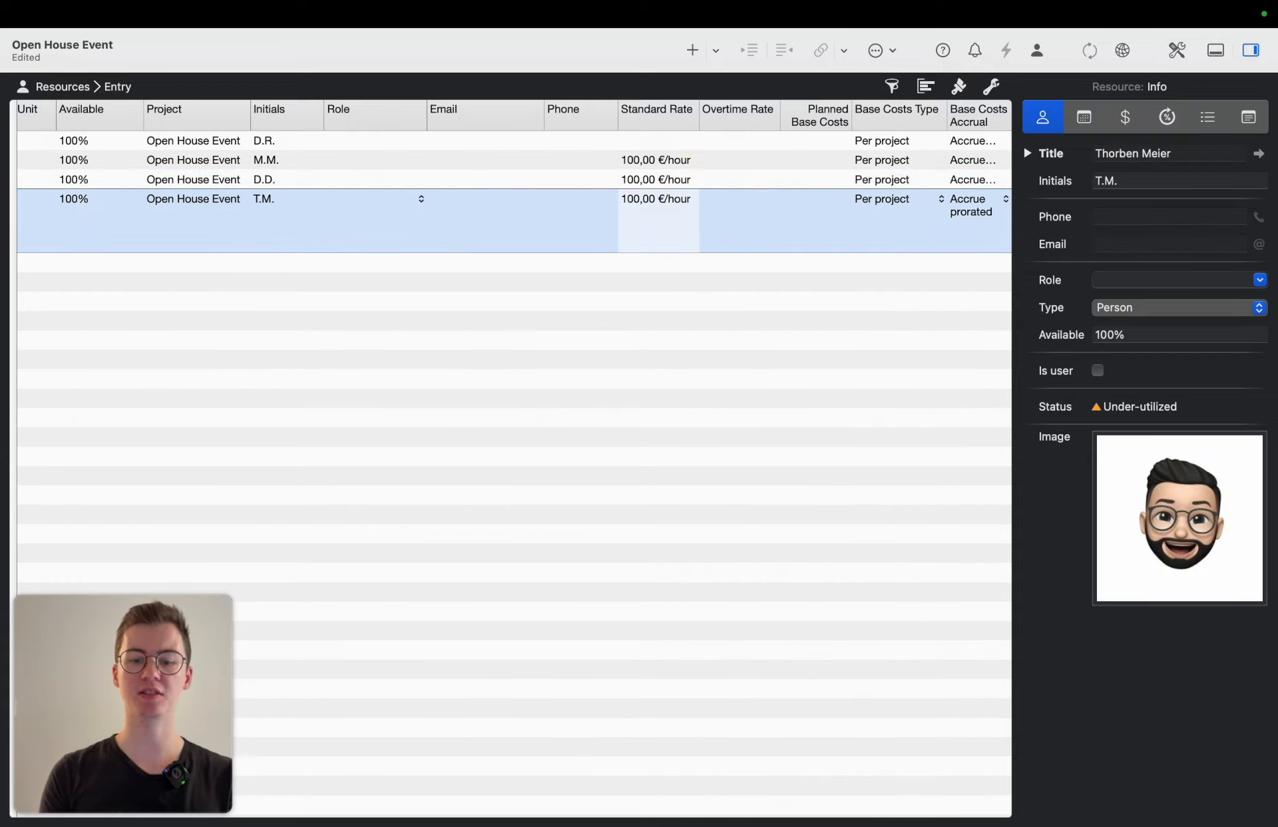
Return to the Work Breakdown Entry view and check the cost balance of the whole Open House Event project.
scroll(554, 276, "left", 10)
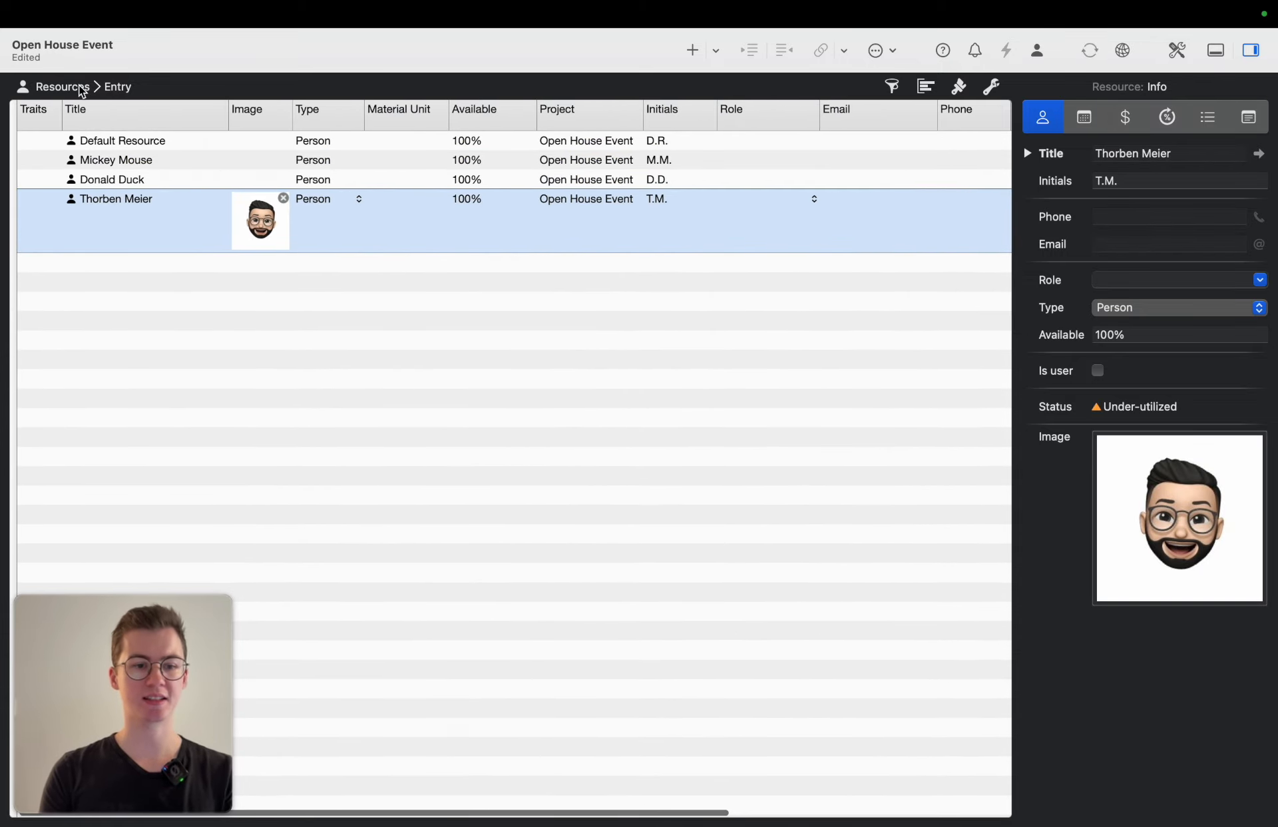
left_click(79, 87)
left_click(100, 42)
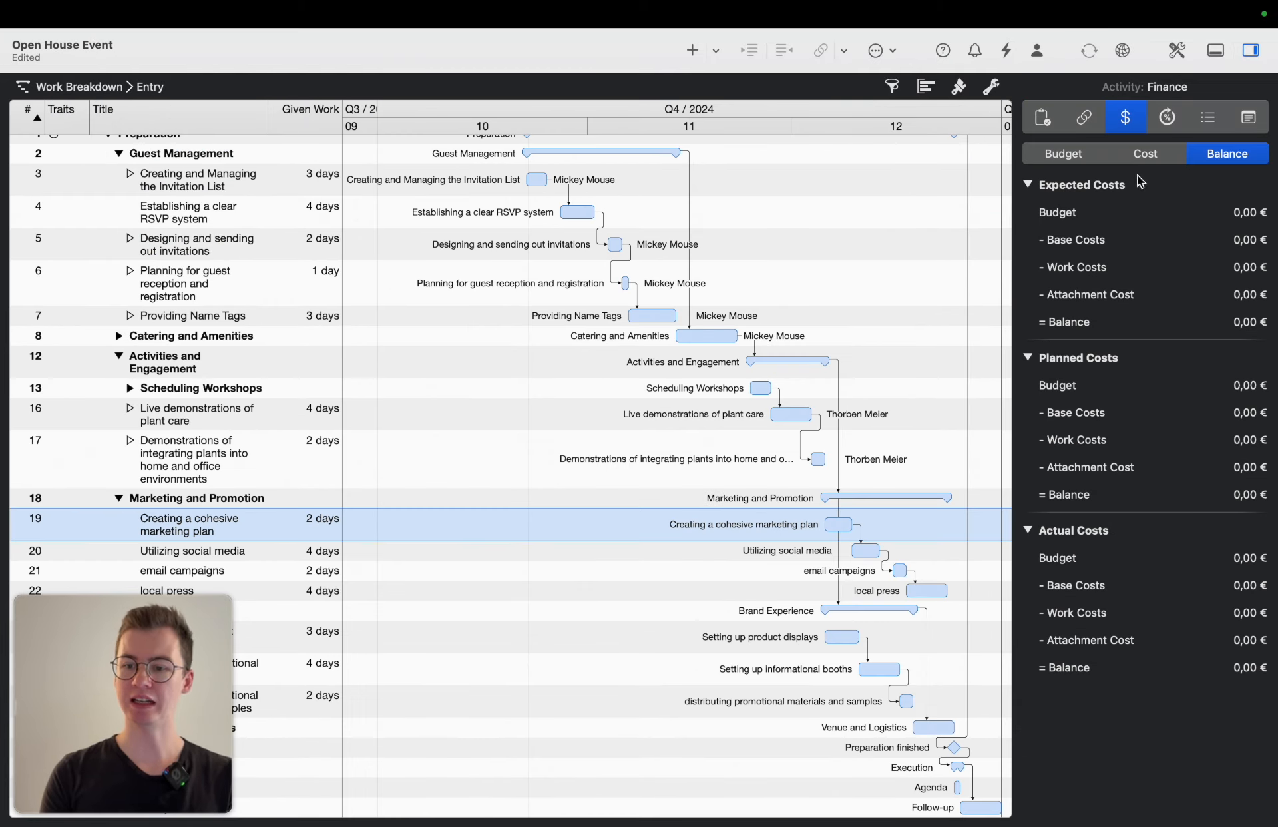
scroll(518, 238, "up", 2)
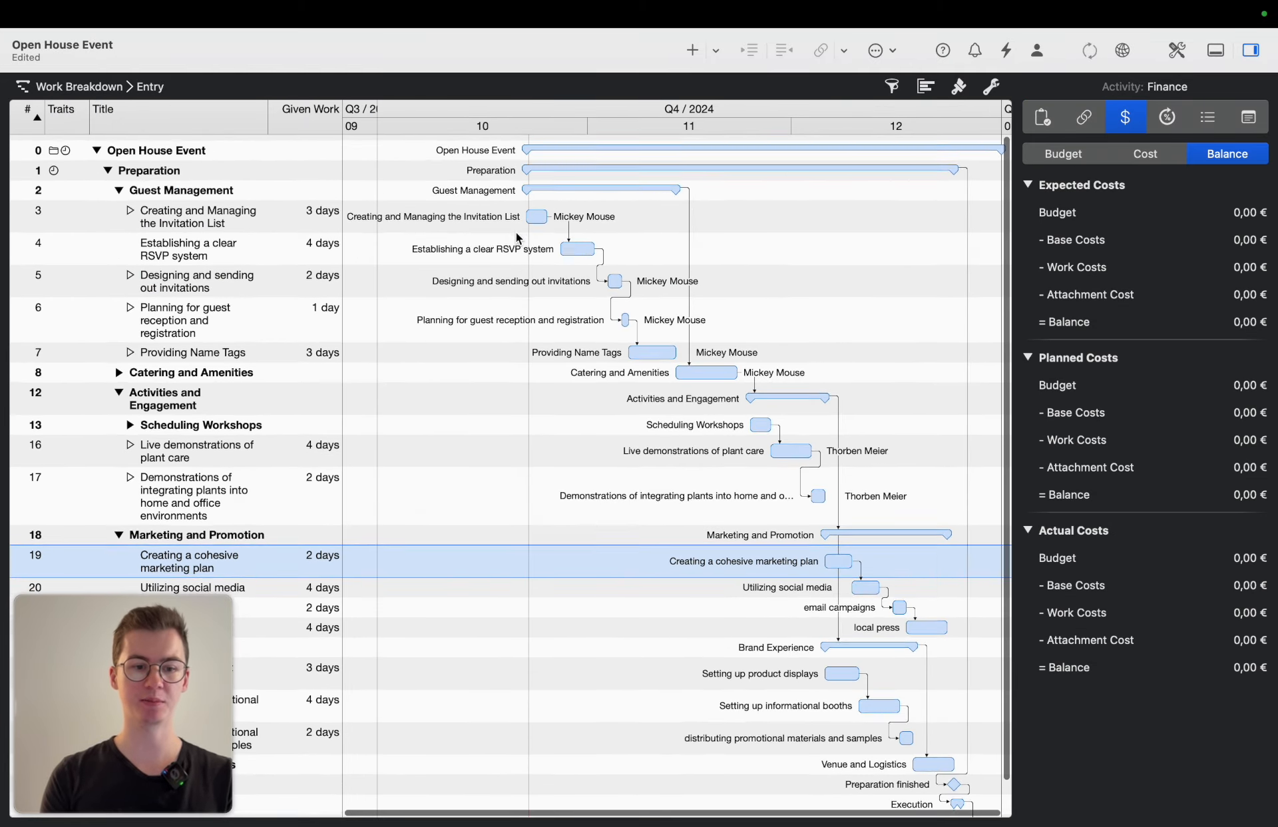
left_click(212, 148)
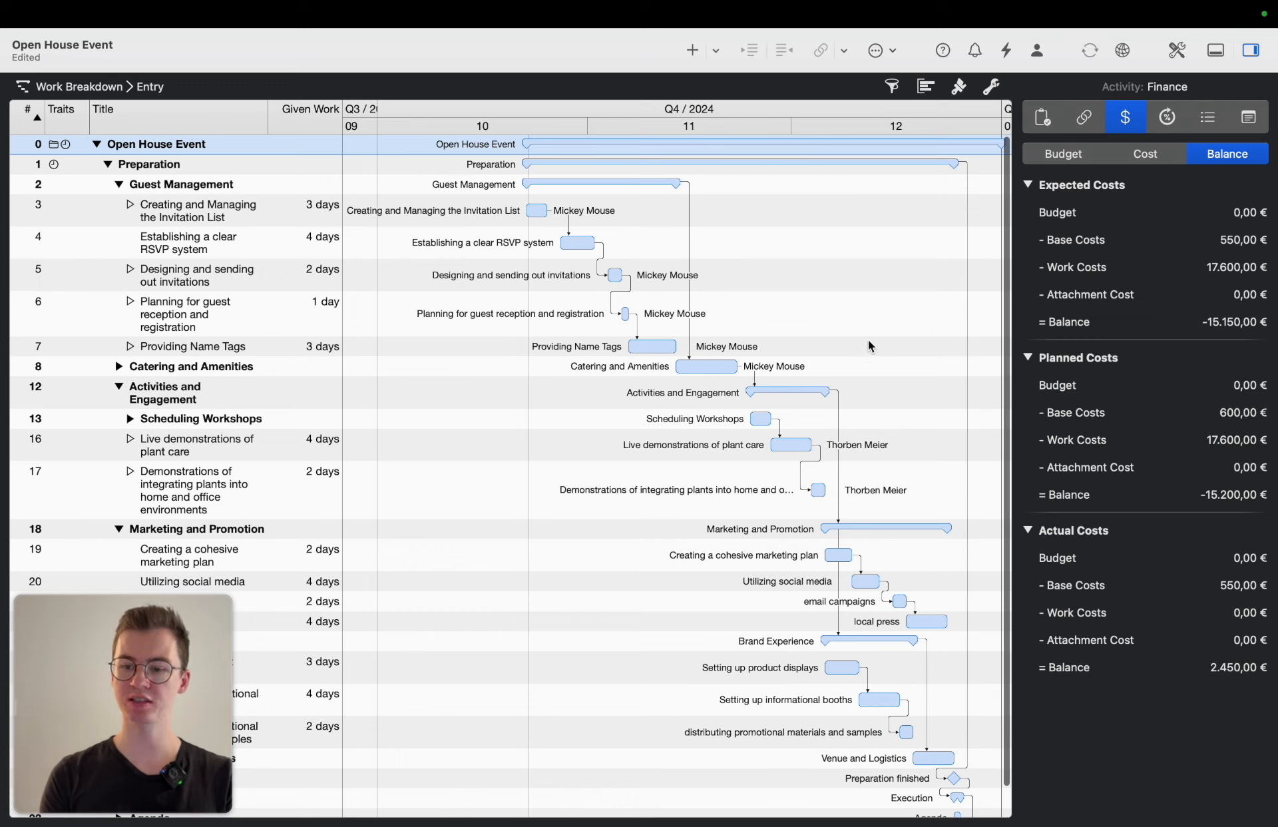